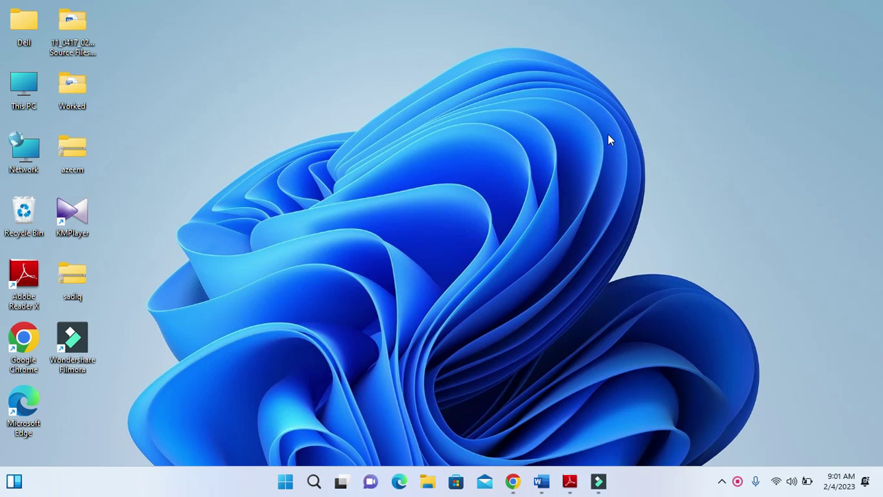
Restore the 0417_w22_qp_02 exam paper in Adobe Reader from the taskbar
click(570, 482)
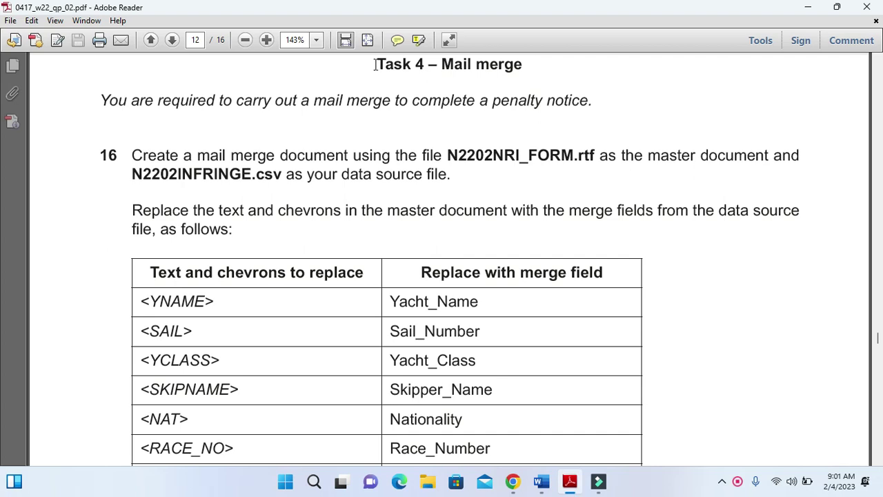
Highlight the Task 4 heading, intro sentence and N2202NRI_FORM.rtf master-document line, then open File Explorer
drag(376, 65, 501, 60)
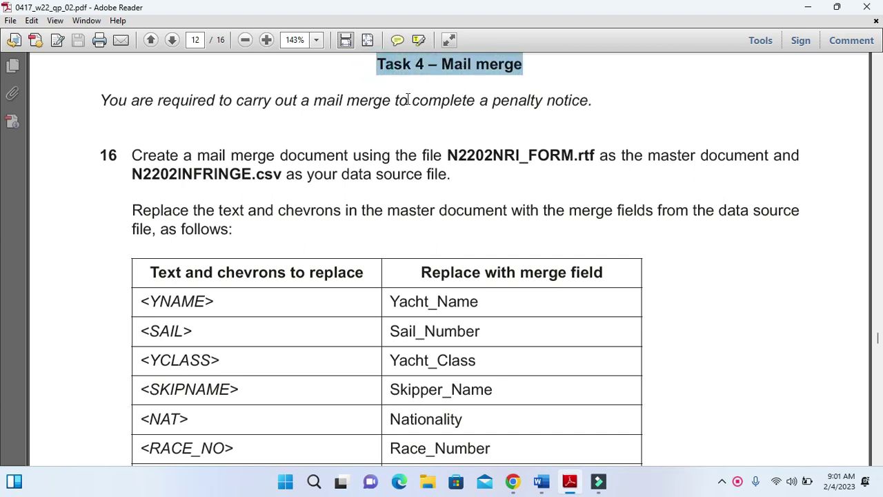
drag(101, 102, 558, 112)
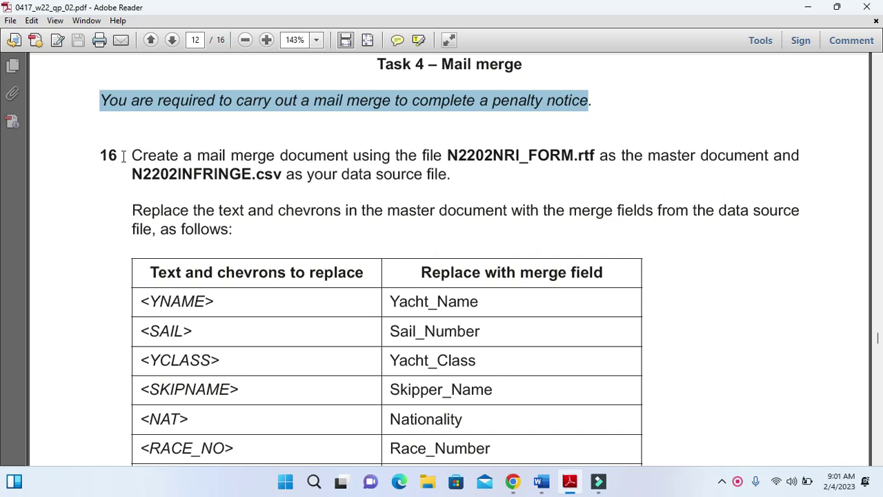
drag(129, 156, 732, 174)
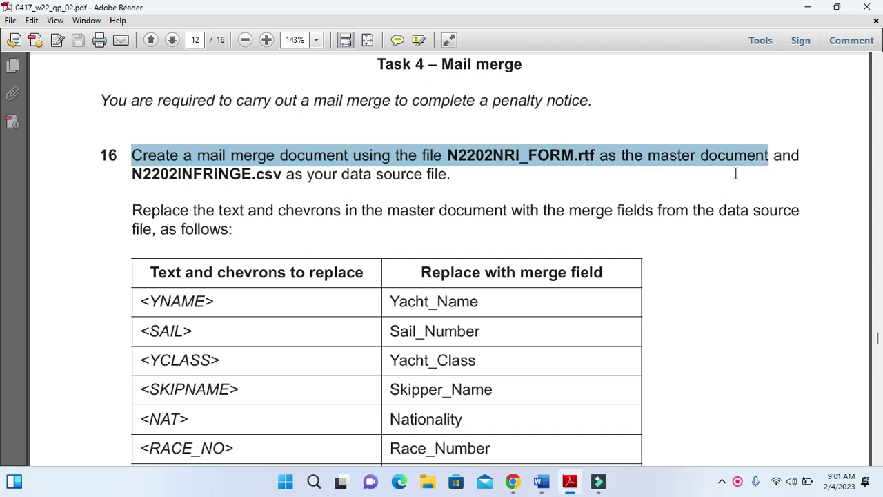
click(426, 486)
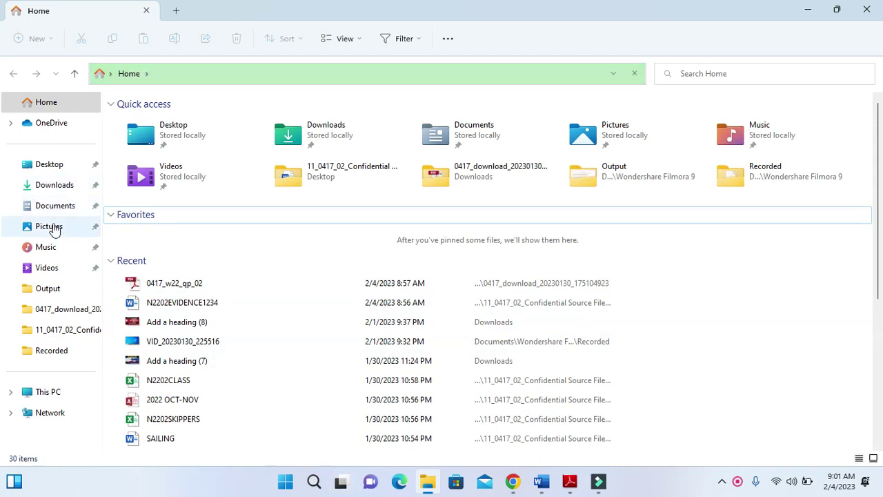
Open N2202NRI_FORM from the Desktop source files folder in Word with editing enabled
click(49, 165)
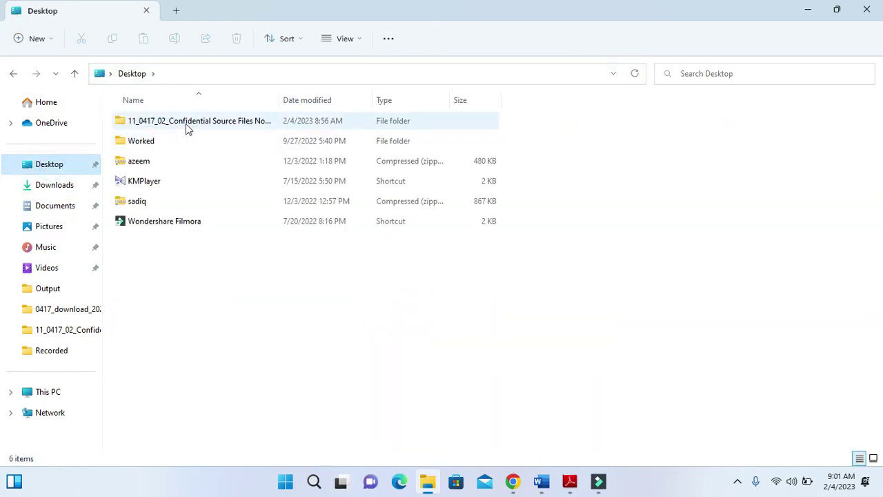
double_click(186, 123)
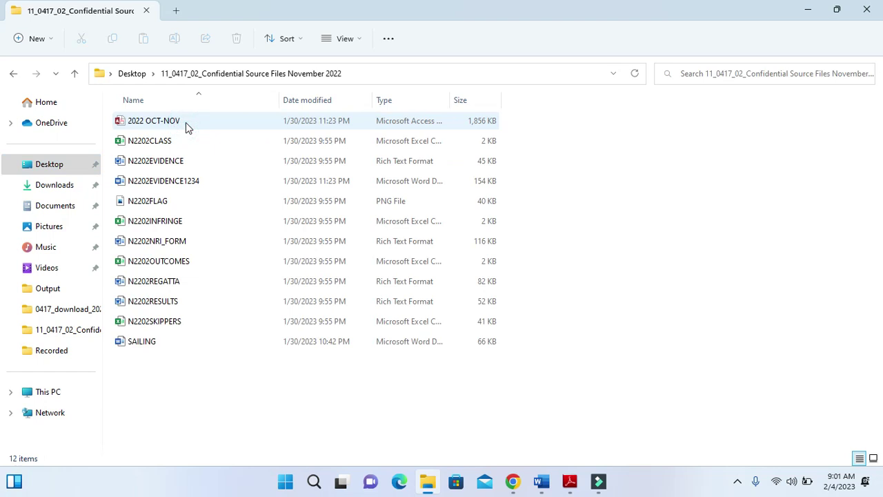
click(172, 249)
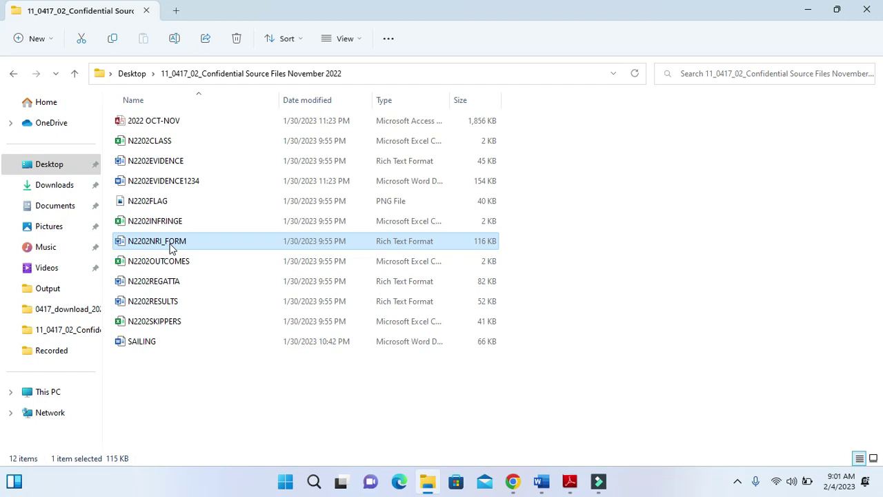
double_click(172, 249)
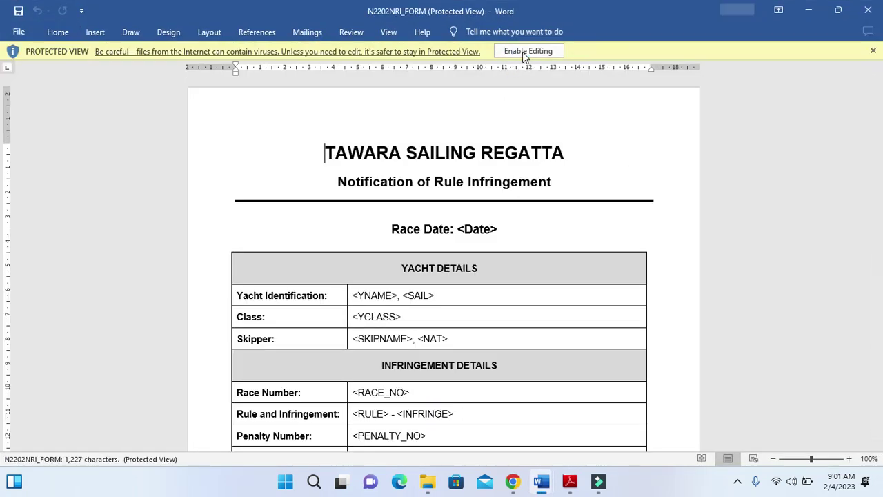
click(526, 50)
click(568, 483)
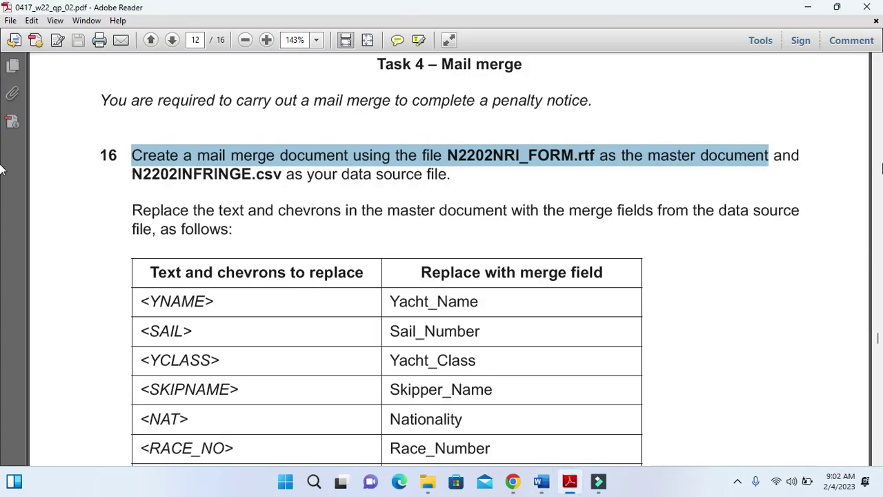
Highlight 'N2202INFRINGE.csv as your data source file.' in question 16
drag(131, 176, 444, 184)
Open N2202INFRINGE in Excel to review the 14 yacht infringement records, then close it
click(428, 480)
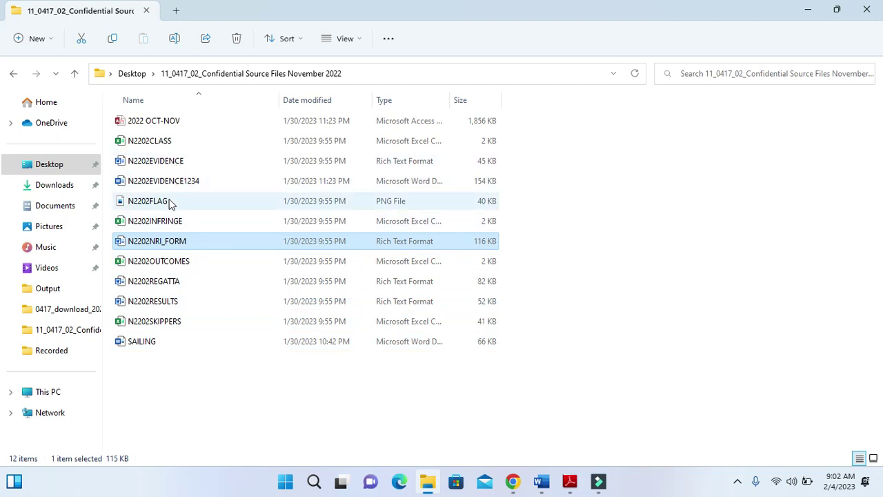
double_click(163, 222)
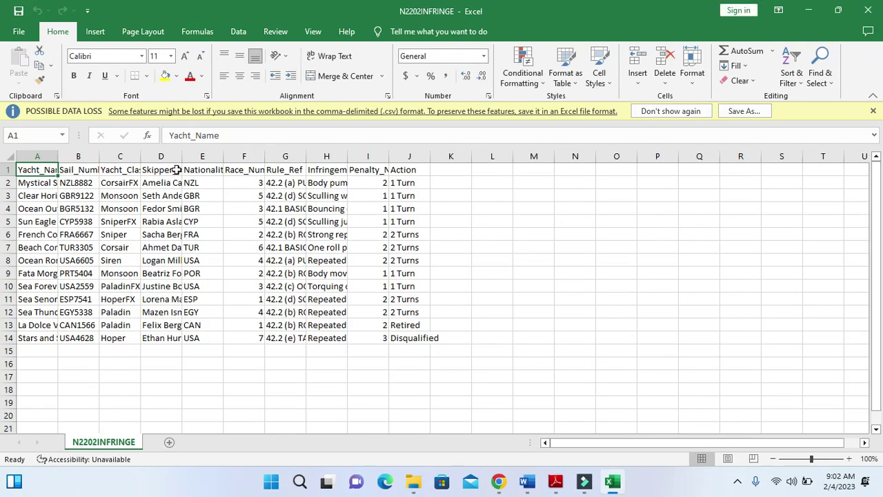
click(870, 12)
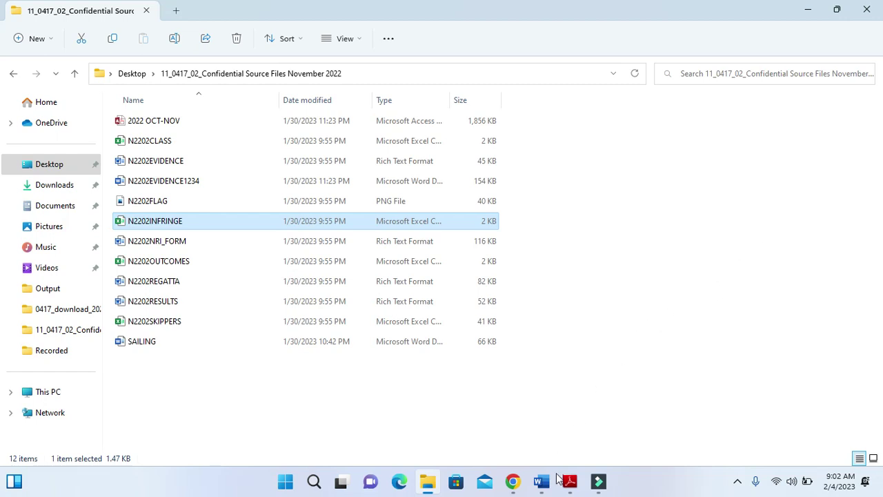
Clear the highlighting in the exam paper and bring the N2202NRI_FORM document forward
click(569, 481)
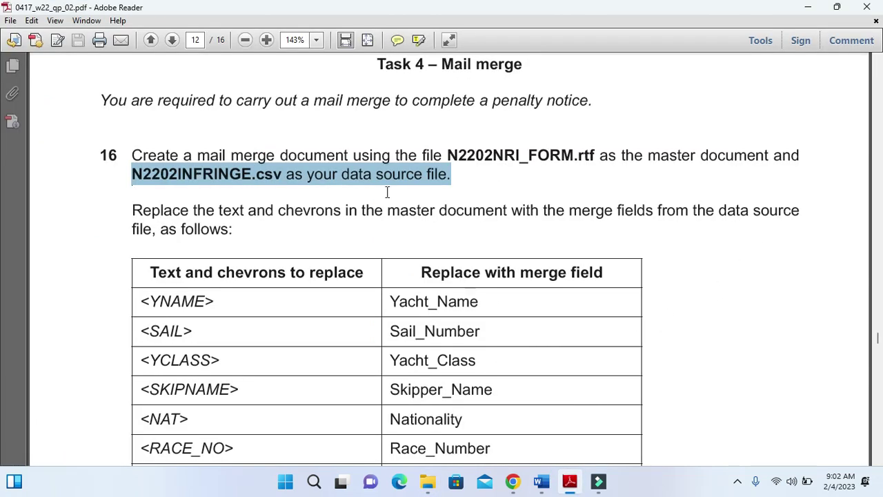
click(496, 157)
click(258, 177)
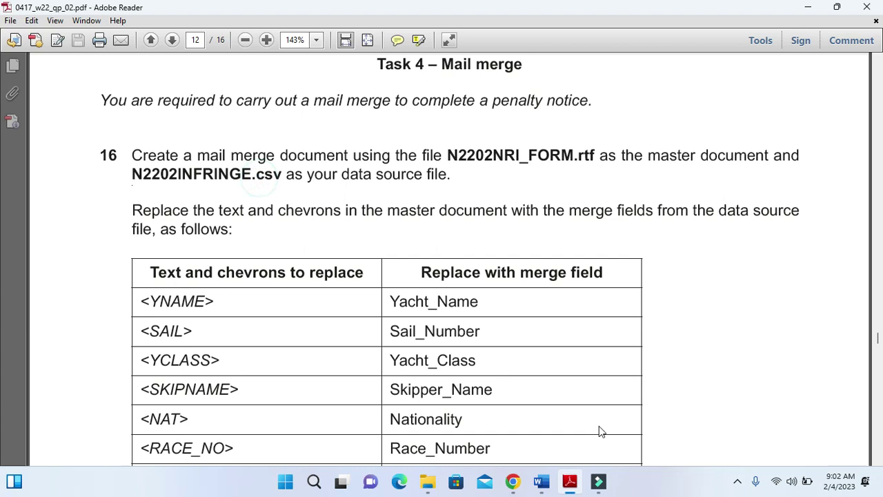
click(546, 485)
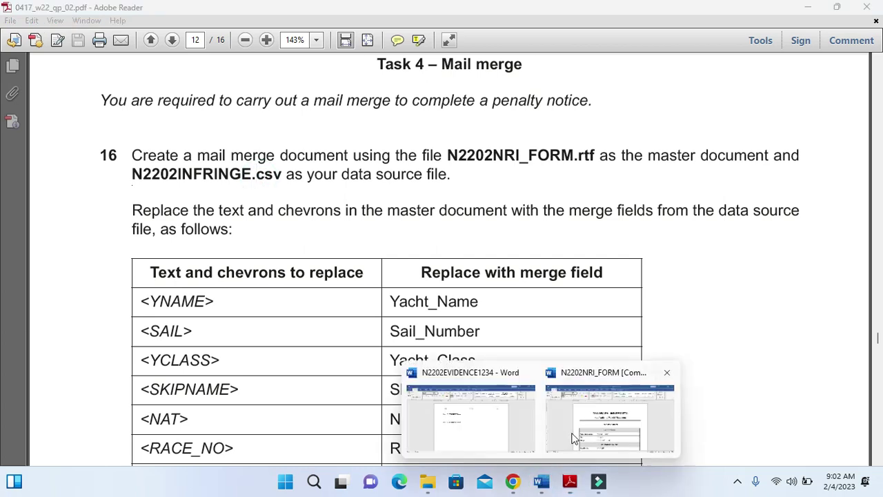
click(574, 438)
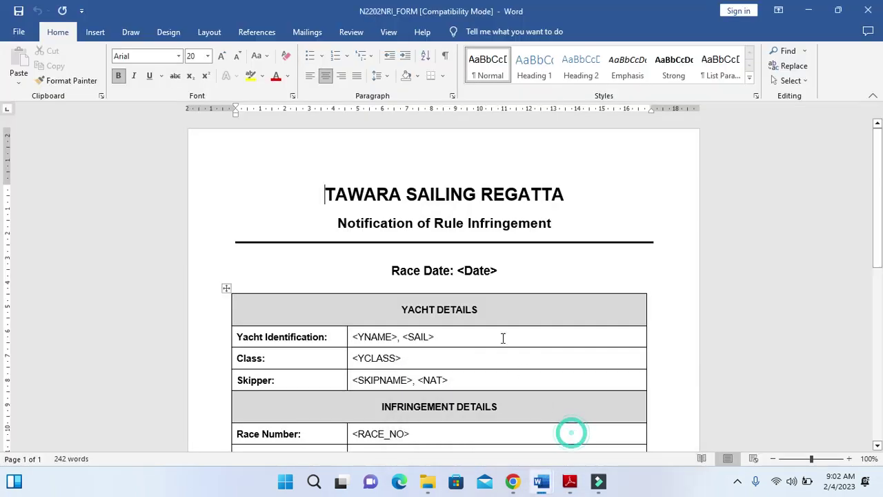
Use N2202INFRINGE from the Desktop source files folder as the existing recipient list
click(308, 36)
click(155, 80)
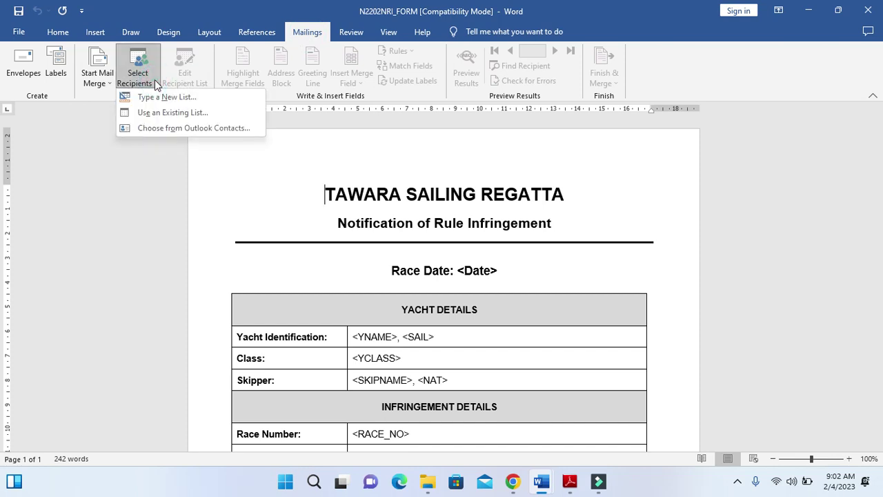
click(207, 112)
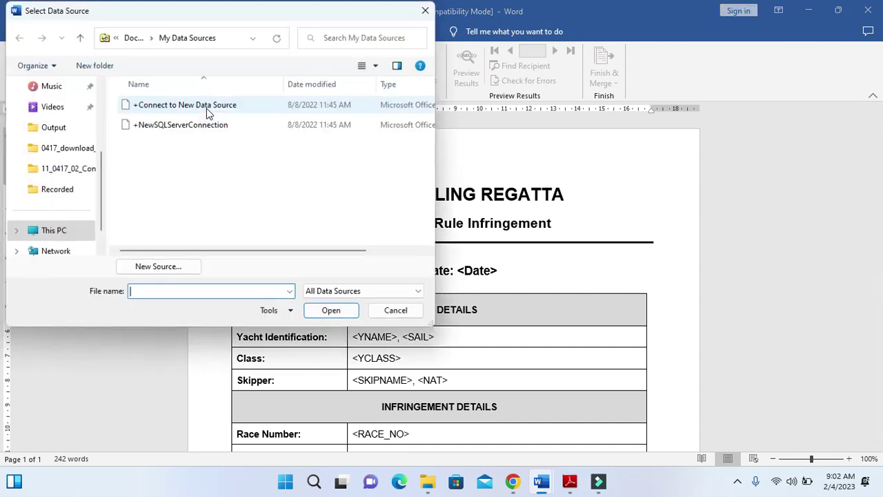
scroll(62, 169, up, 3)
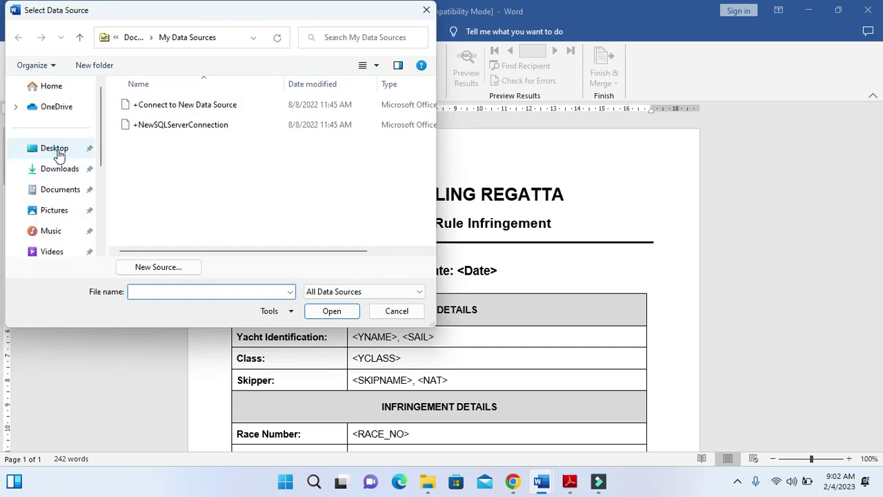
click(58, 149)
click(152, 107)
double_click(152, 109)
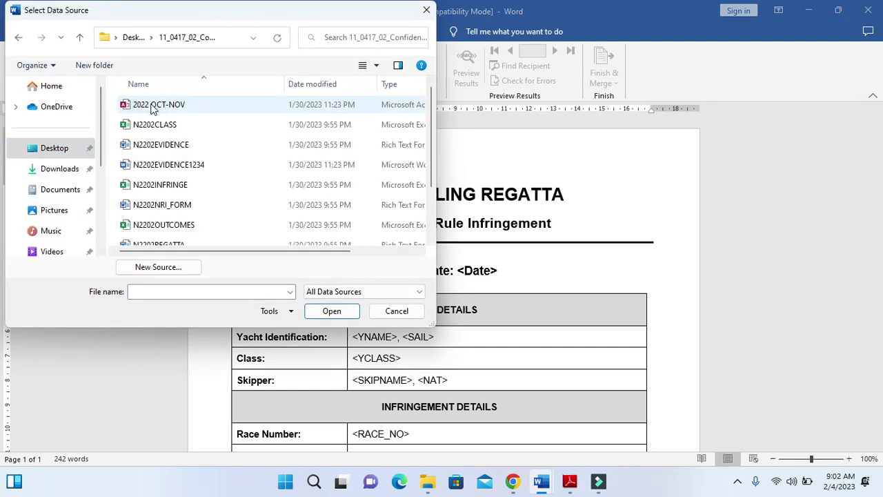
click(169, 193)
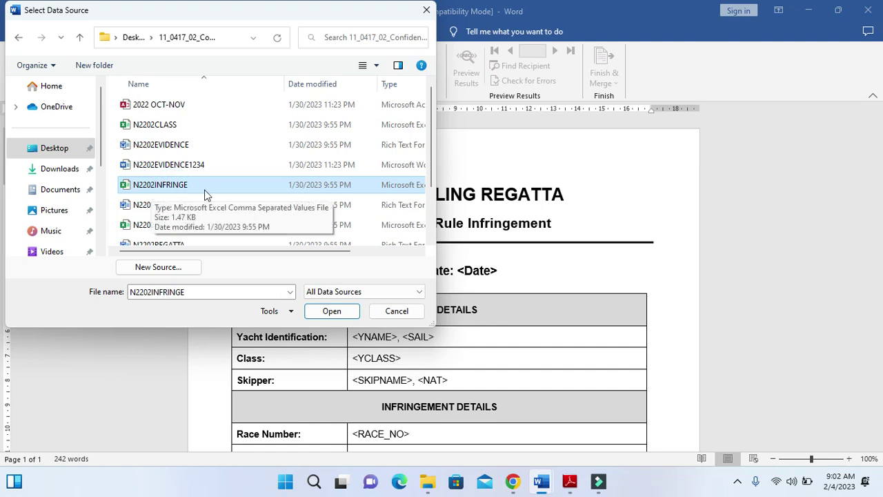
click(349, 316)
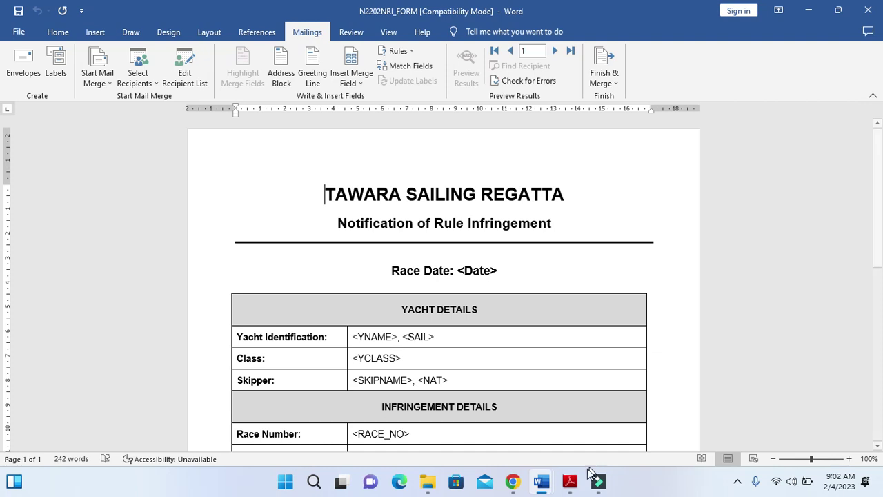
click(570, 480)
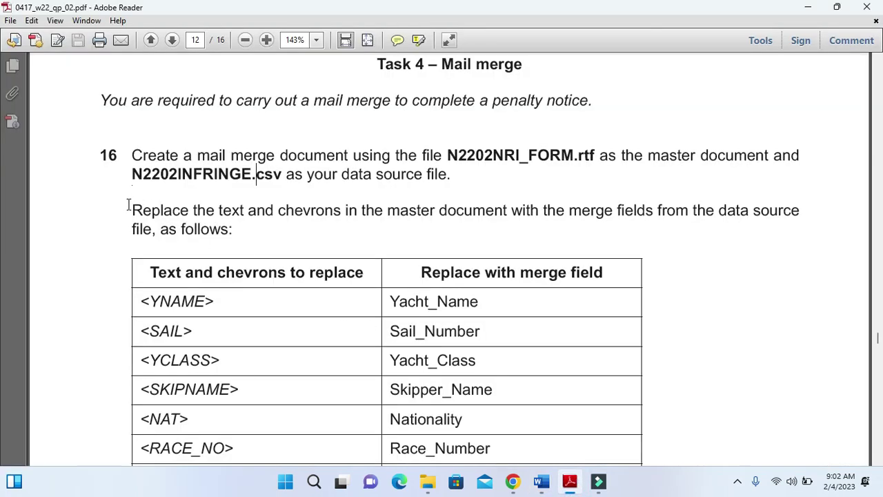
Highlight the instruction to replace chevron text and scroll to the field replacement table
drag(127, 206, 249, 237)
scroll(217, 274, down, 2)
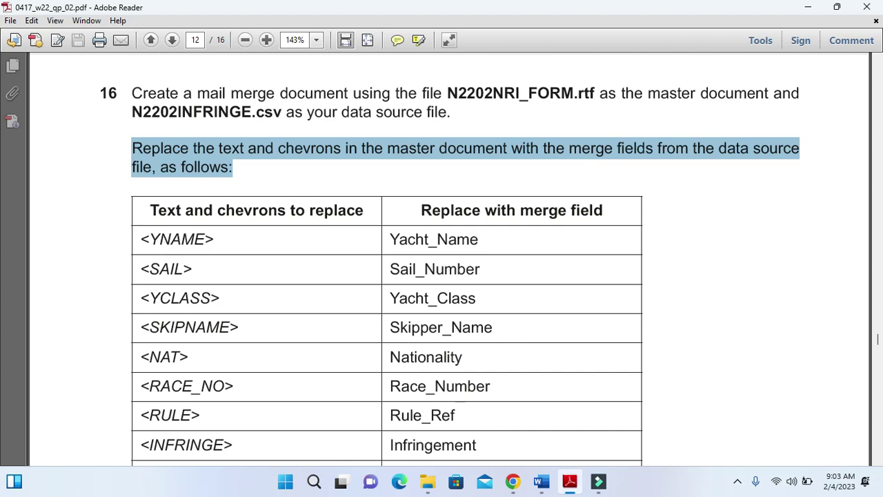
click(569, 482)
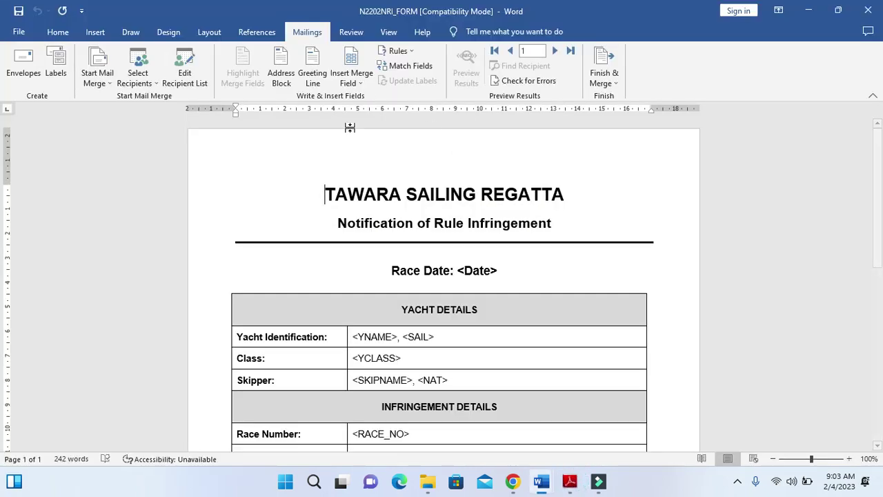
Replace <YNAME> and <SAIL> with the Yacht_Name and Sail_Number merge fields
scroll(325, 283, down, 2)
scroll(358, 283, down, 1)
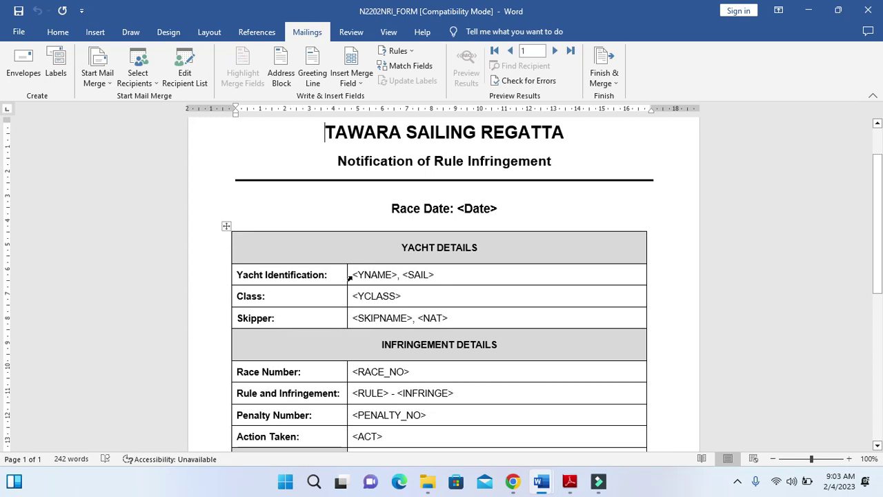
drag(353, 275, 398, 274)
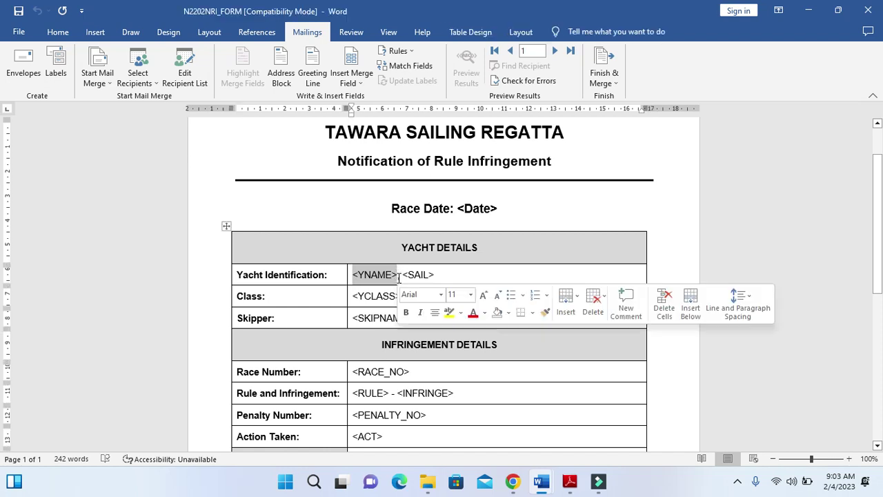
click(368, 82)
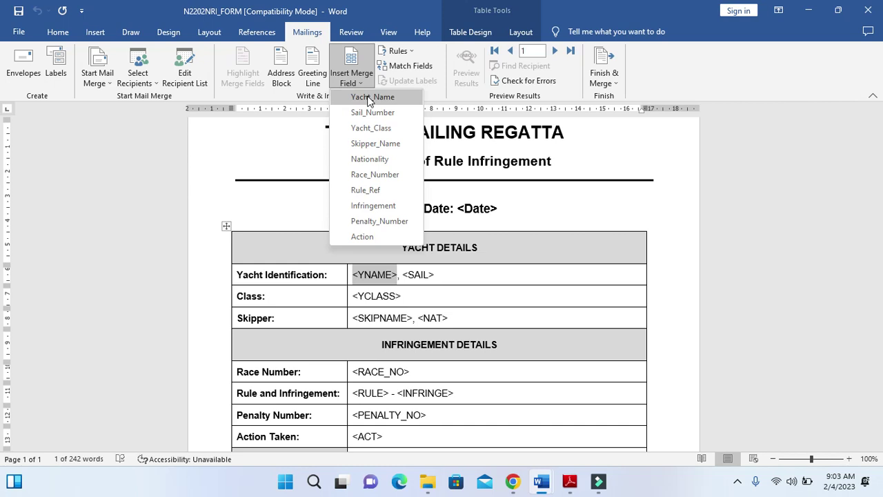
click(373, 95)
key(alt+Tab)
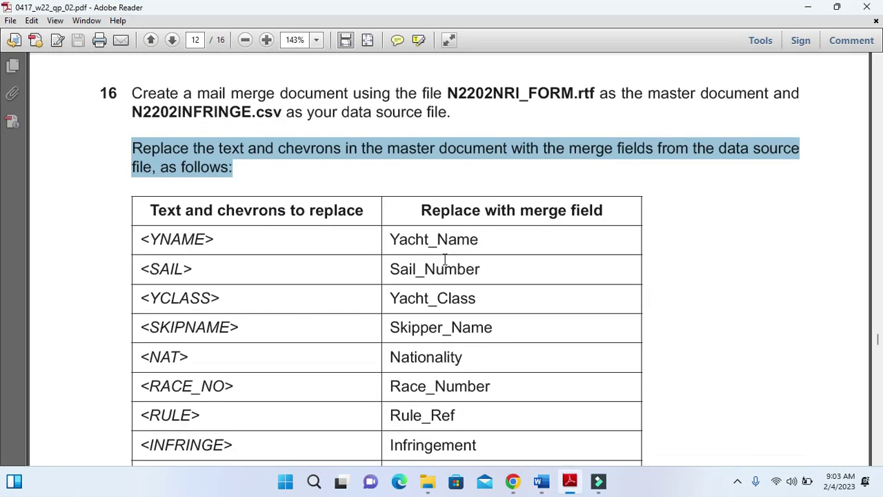
key(alt+Tab)
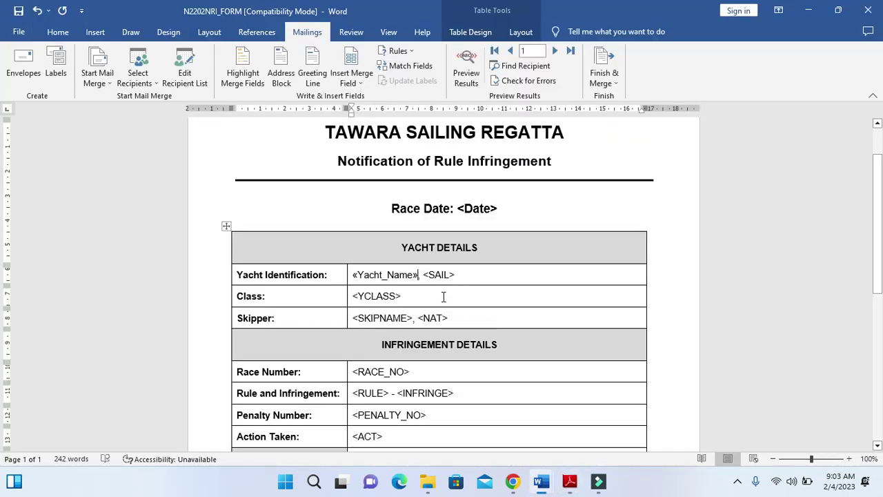
drag(453, 276, 433, 277)
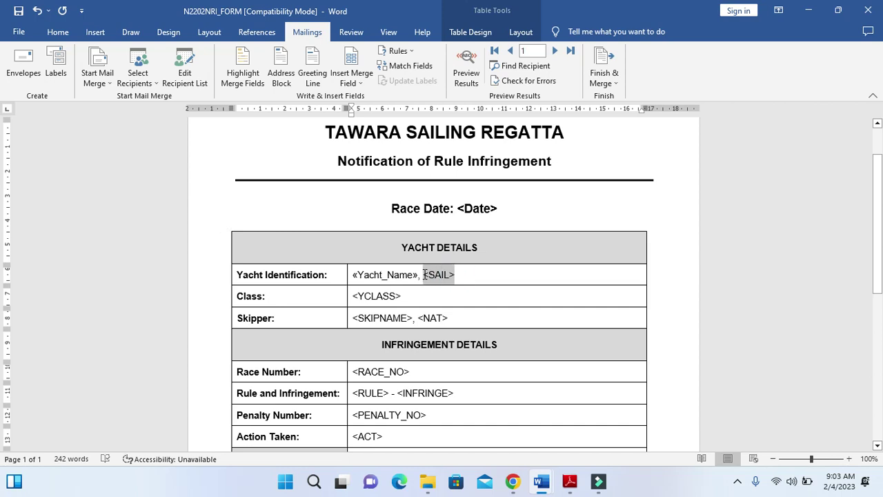
click(352, 79)
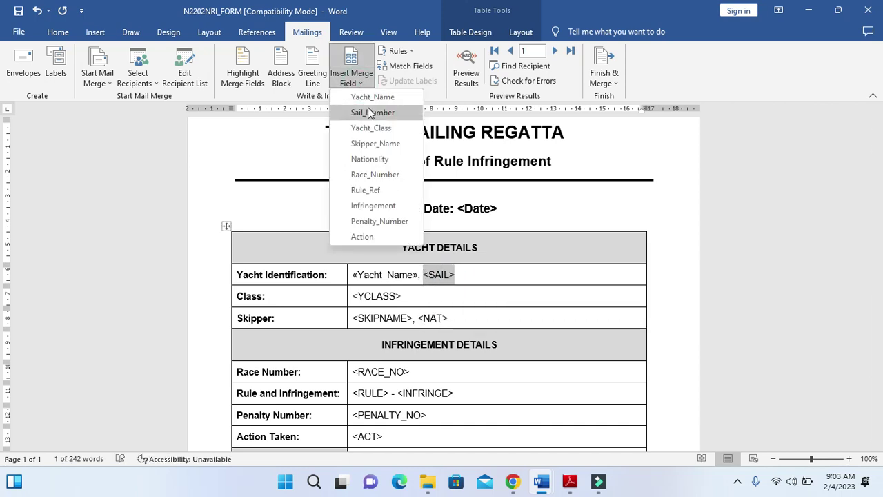
click(368, 113)
key(alt+Tab)
key(alt+Tab)
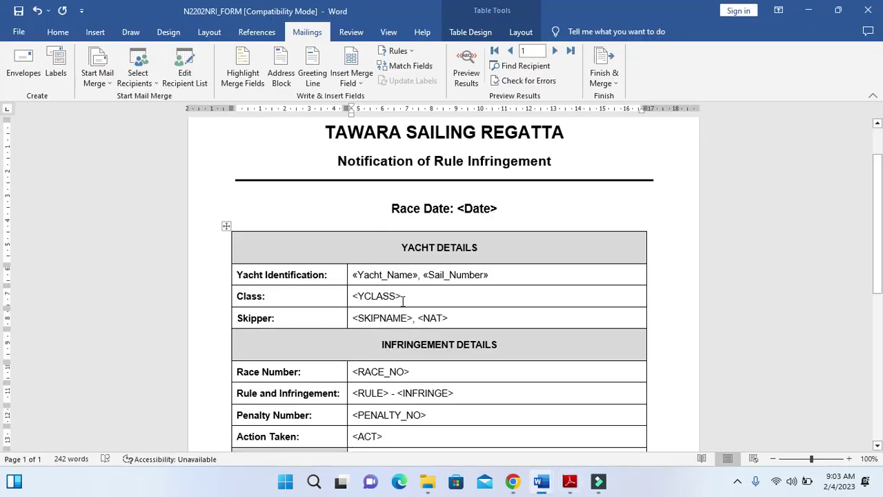
Replace <YCLASS>, <SKIPNAME> and <NAT> with Yacht_Class, Skipper_Name and Nationality merge fields
drag(401, 296, 359, 296)
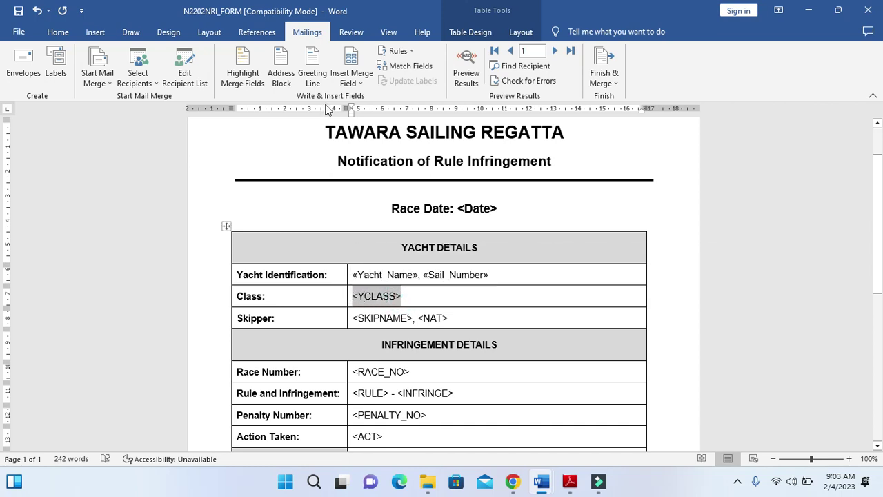
click(351, 79)
click(369, 128)
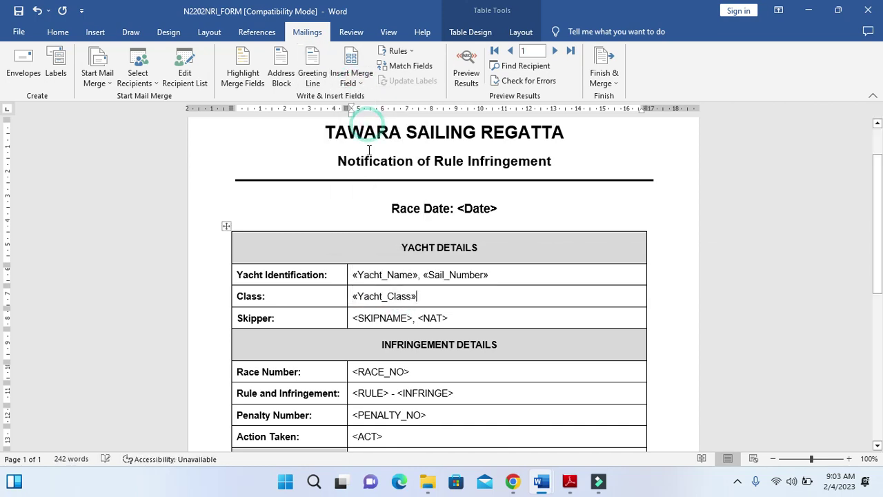
drag(353, 318, 409, 320)
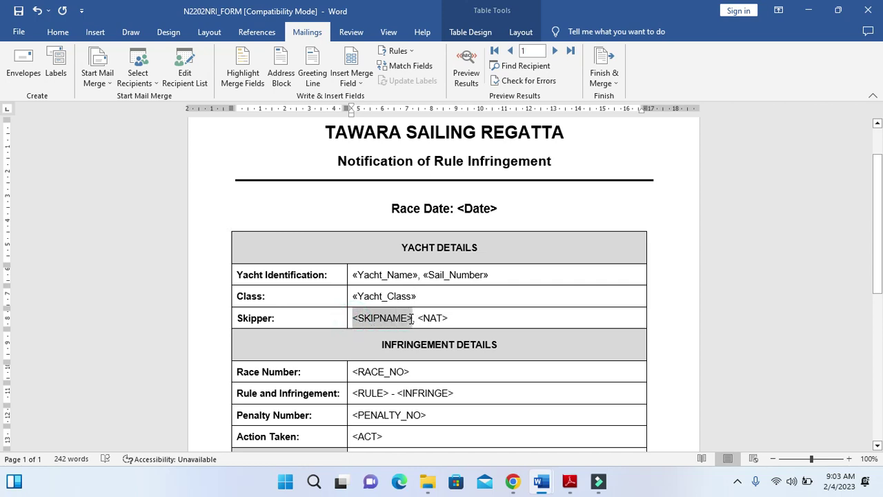
click(351, 82)
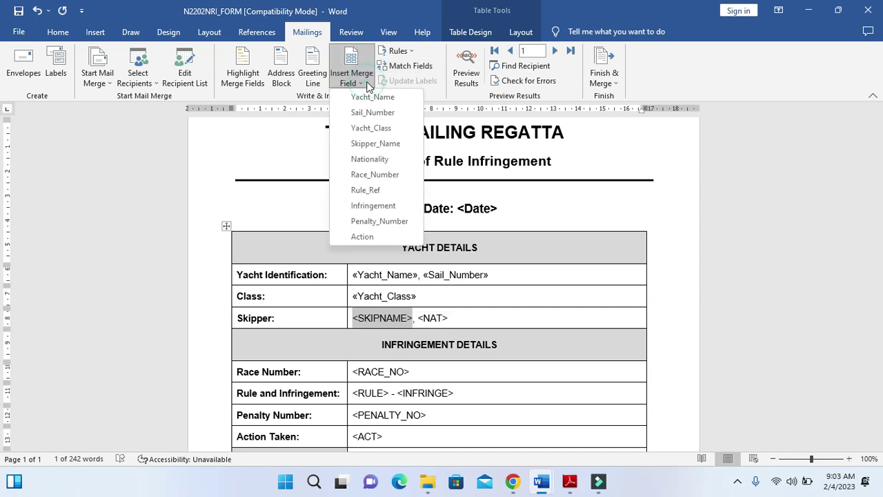
click(381, 142)
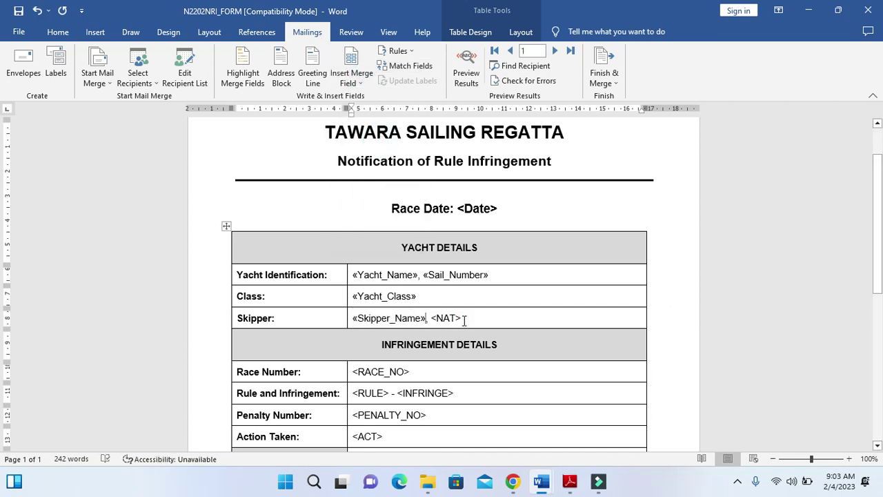
drag(461, 318, 436, 318)
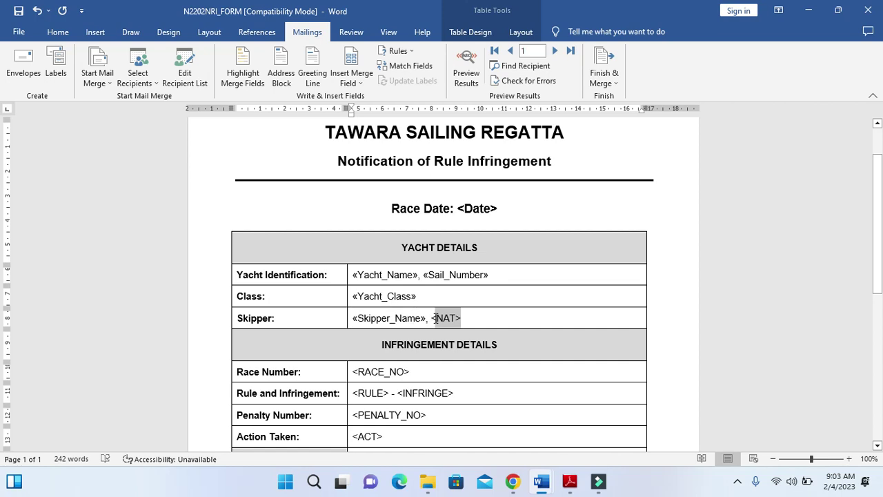
click(352, 77)
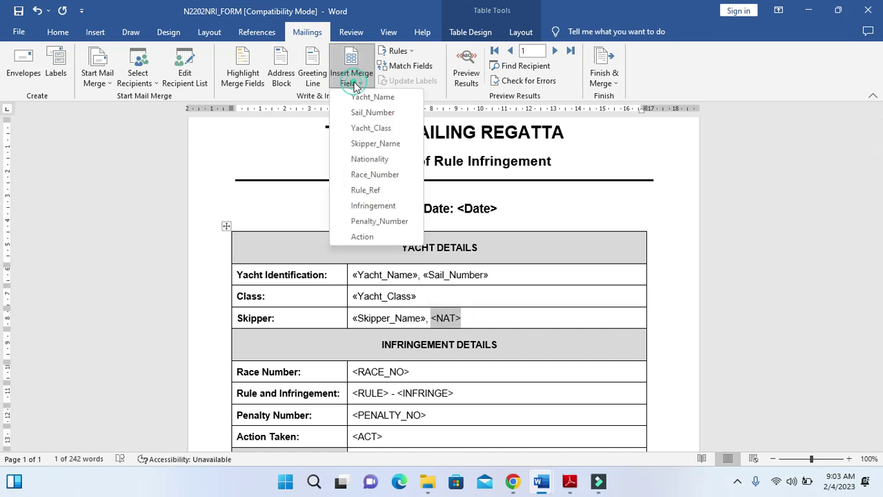
click(372, 159)
Replace <RACE_NO>, <RULE> and <INFRINGE> with Race_Number, Rule_Ref and Infringement merge fields
scroll(418, 278, down, 3)
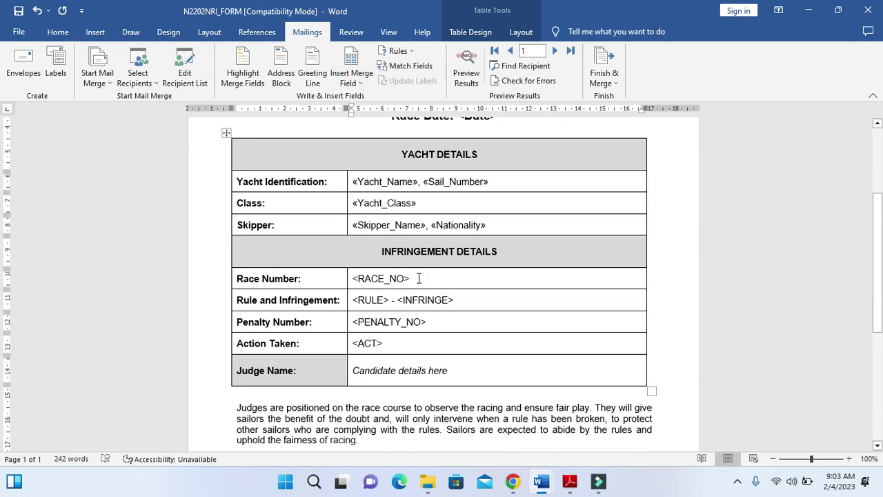
drag(411, 278, 366, 278)
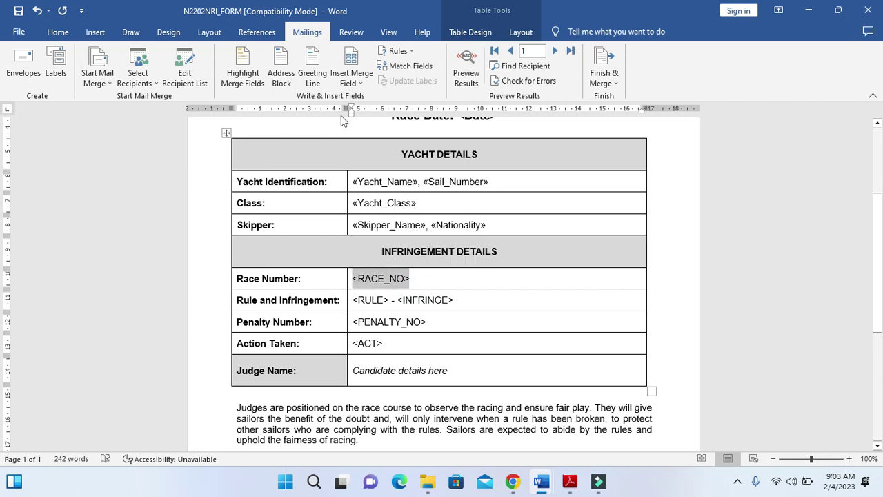
click(351, 80)
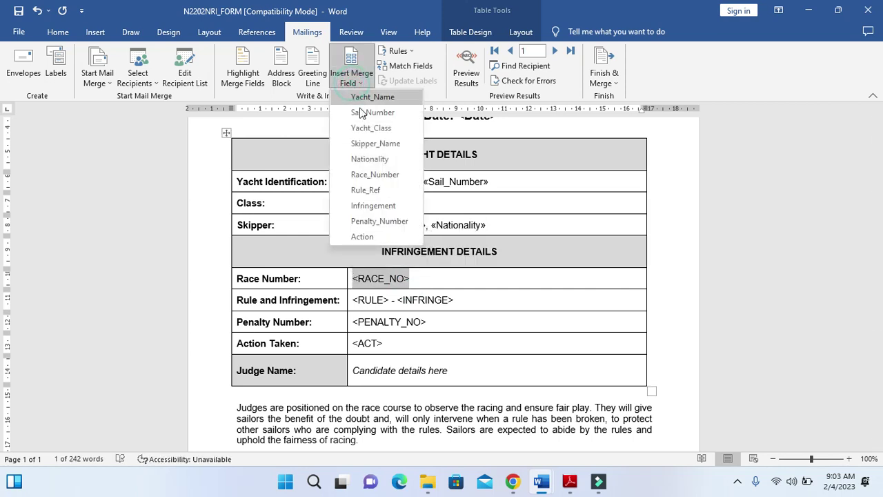
click(373, 174)
key(alt+Tab)
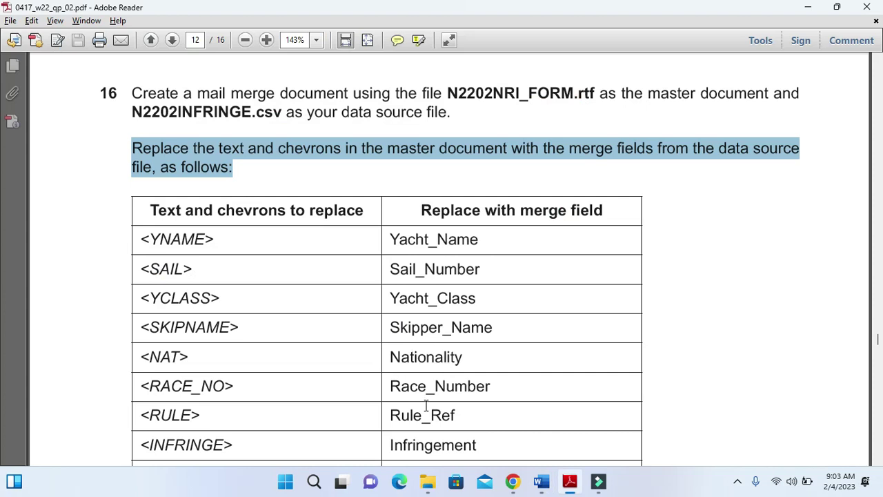
key(alt+Tab)
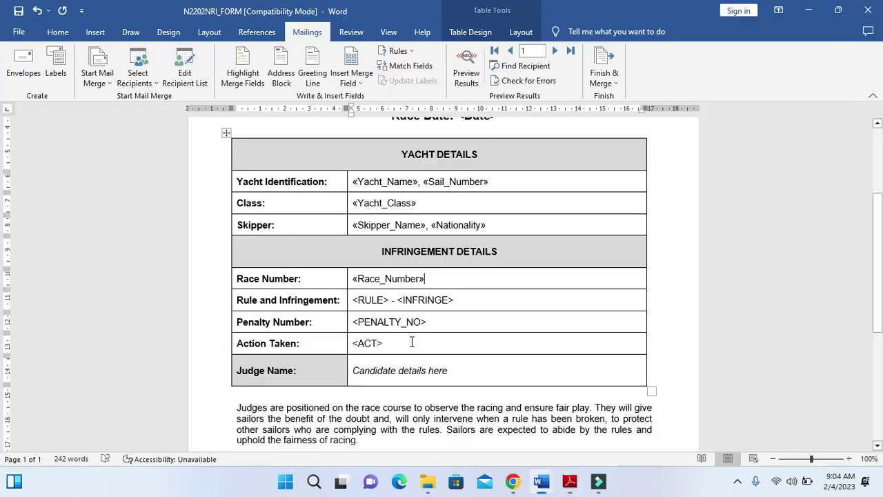
drag(353, 300, 387, 300)
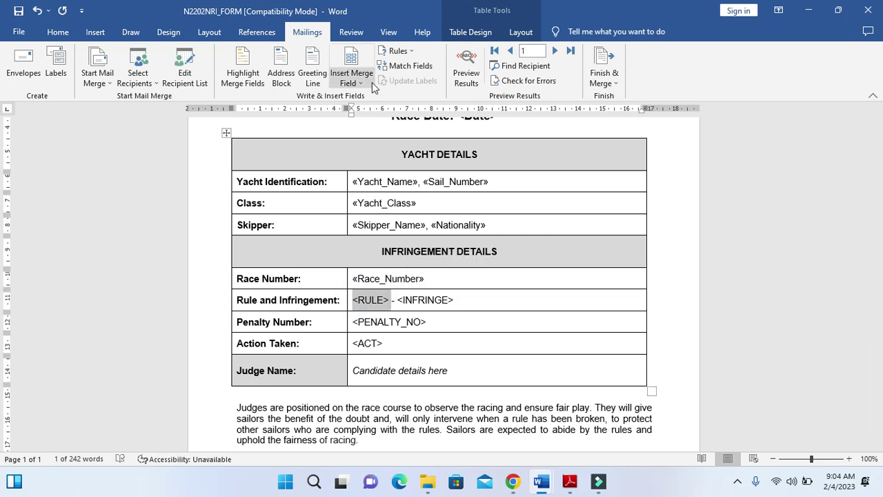
click(351, 76)
click(366, 190)
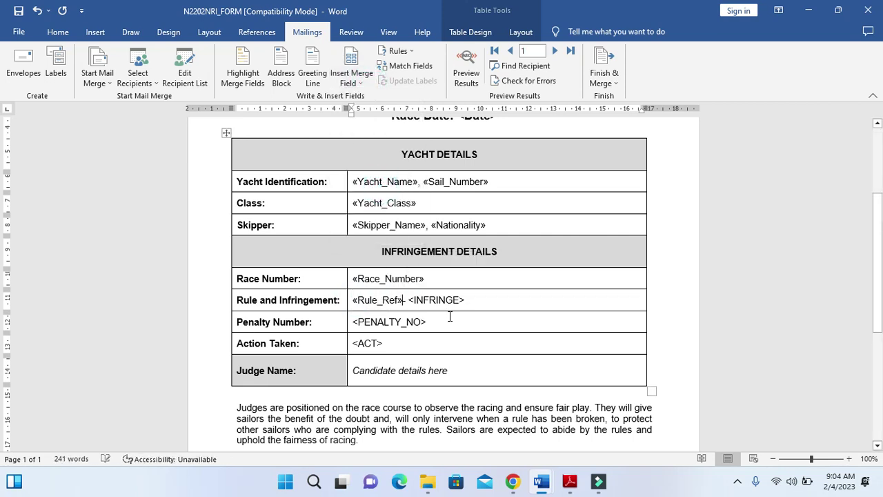
drag(474, 299, 428, 302)
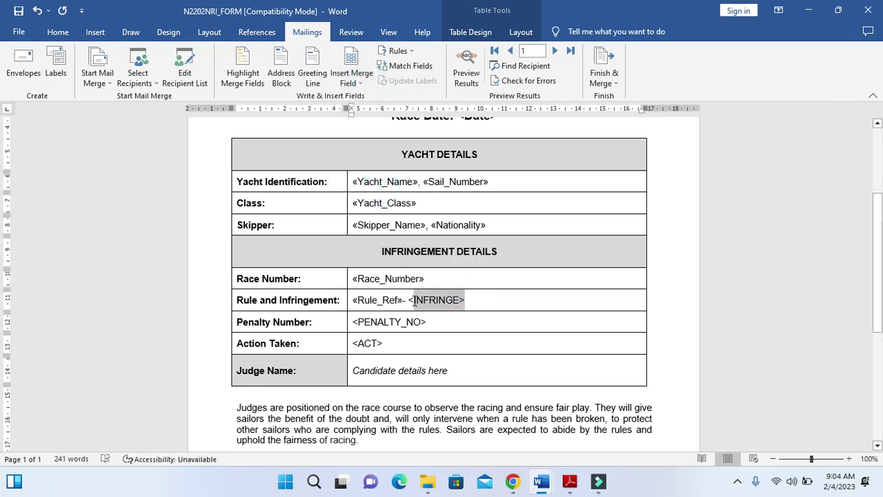
click(352, 73)
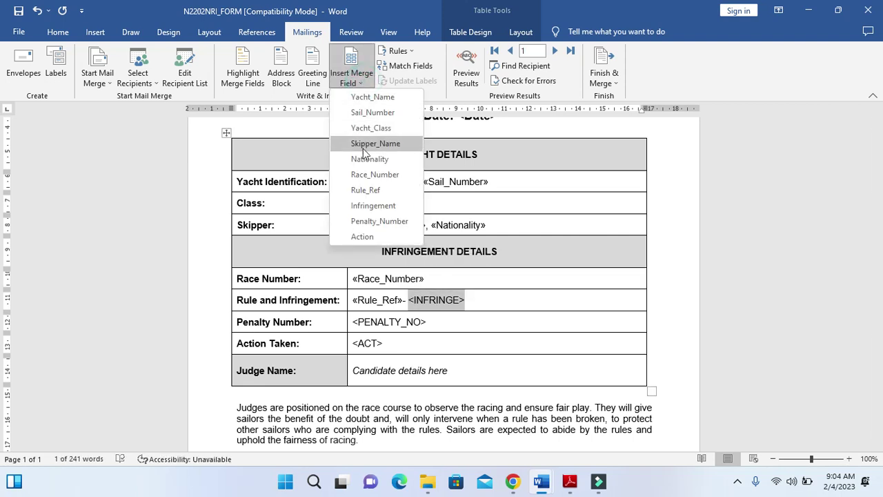
click(373, 205)
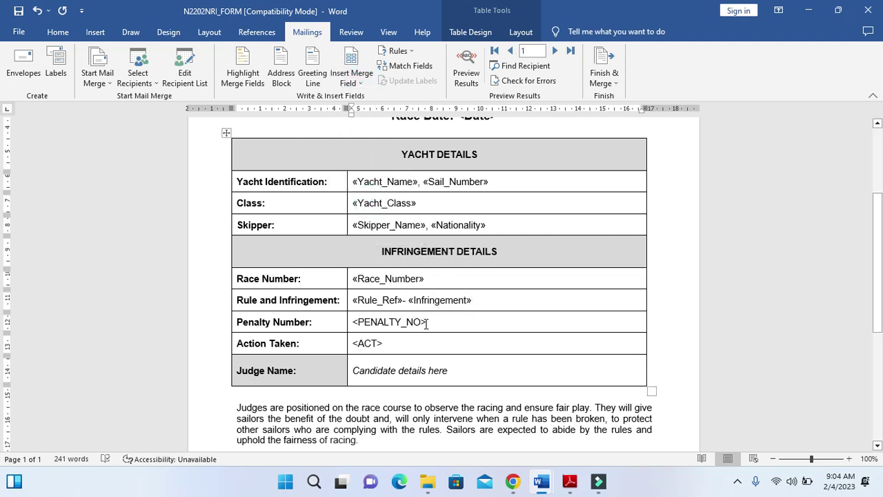
Replace <PENALTY_NO> and <ACT> with Penalty_Number and Action fields, then select 'Candidate details here'
drag(427, 324, 369, 322)
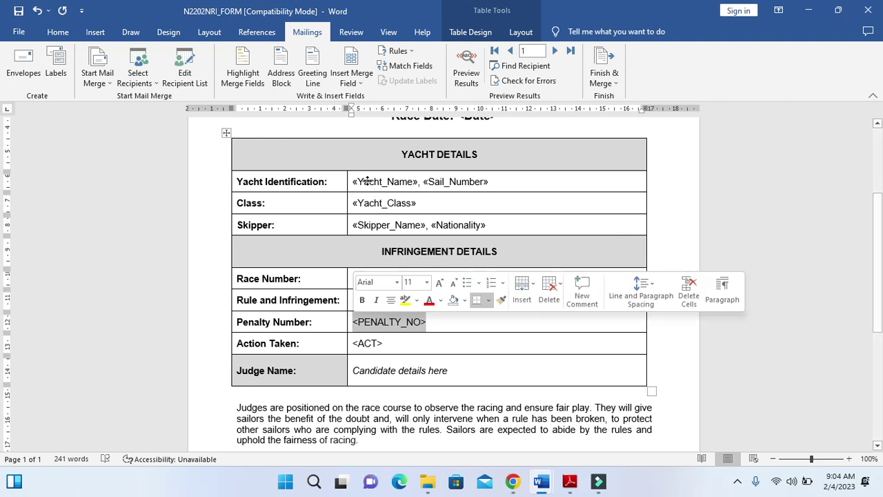
click(352, 72)
click(381, 221)
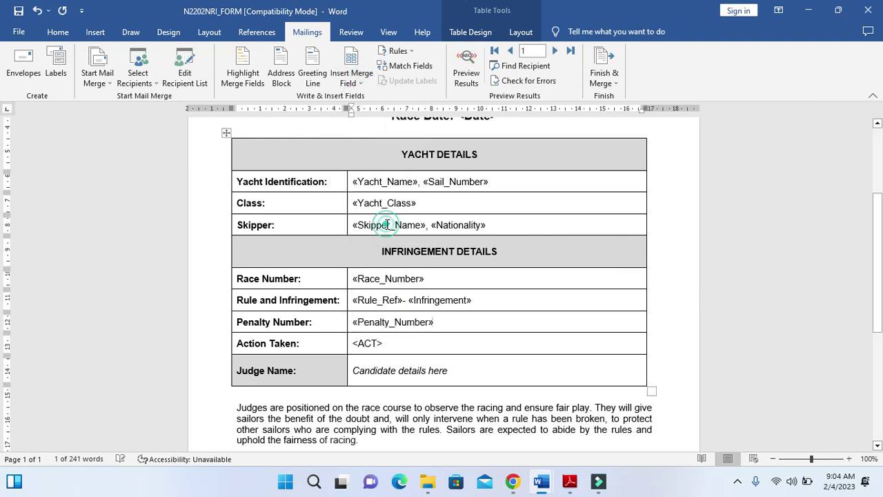
drag(383, 345, 351, 344)
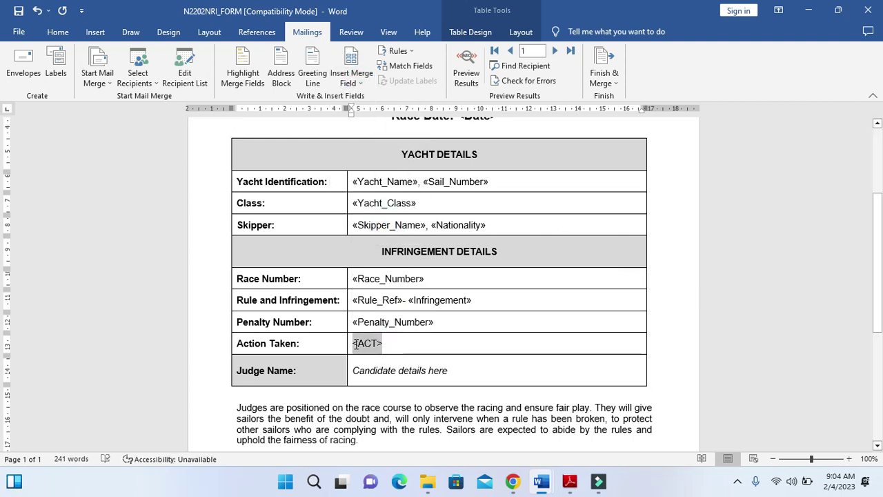
click(365, 81)
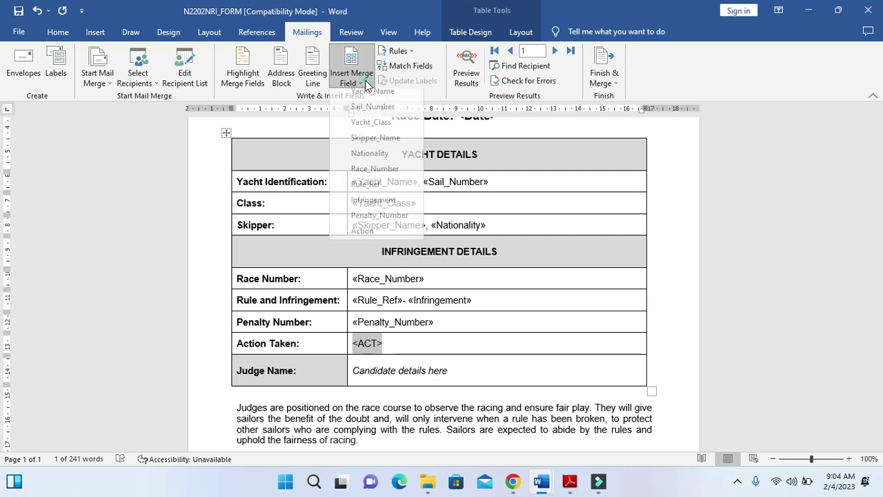
click(372, 232)
scroll(439, 260, down, 2)
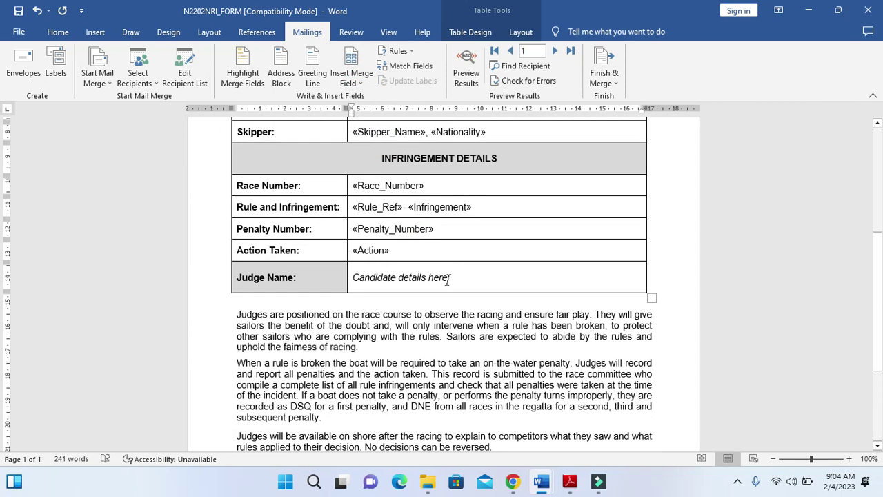
drag(447, 279, 361, 276)
key(alt+Tab)
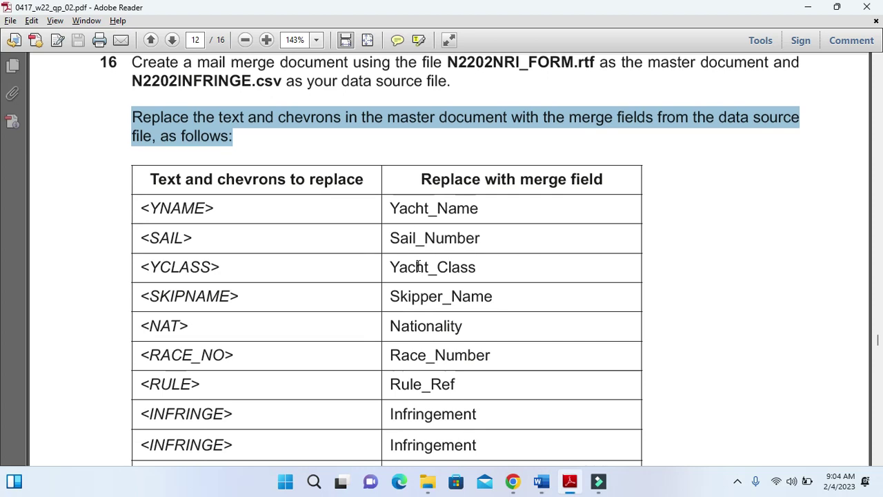
scroll(418, 266, down, 5)
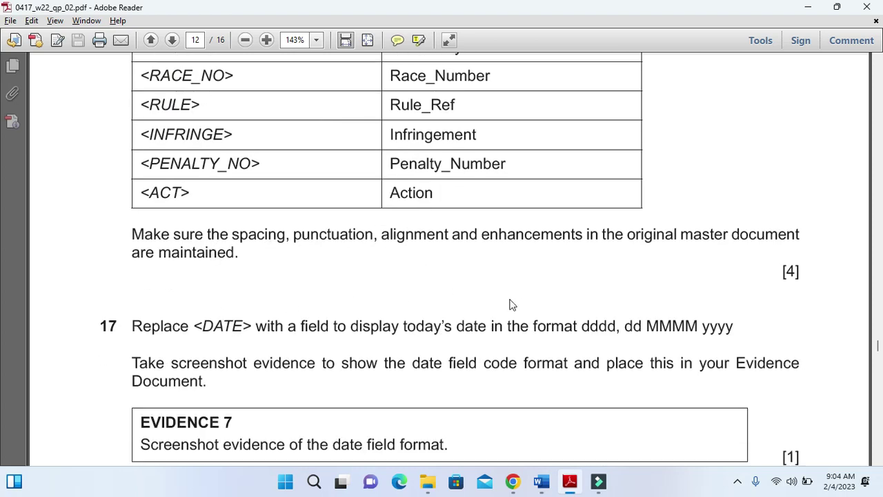
scroll(514, 300, up, 2)
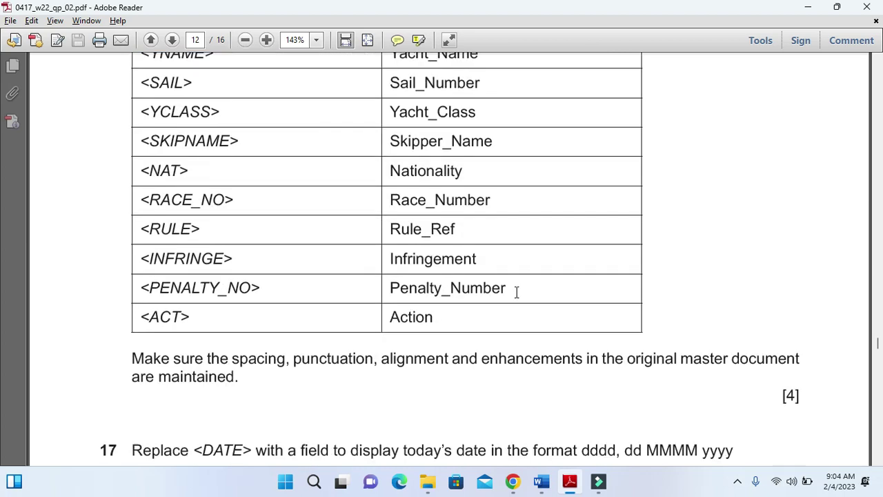
scroll(517, 291, down, 4)
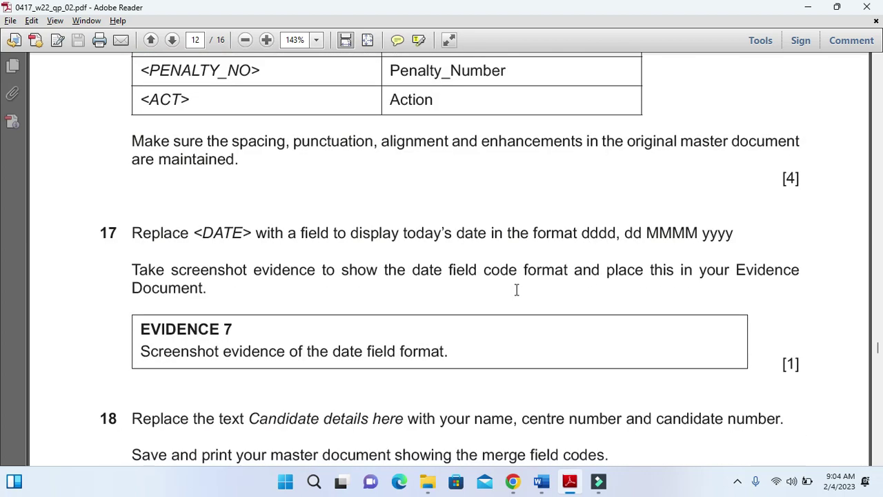
scroll(516, 290, down, 1)
drag(131, 388, 777, 394)
key(ctrl+c)
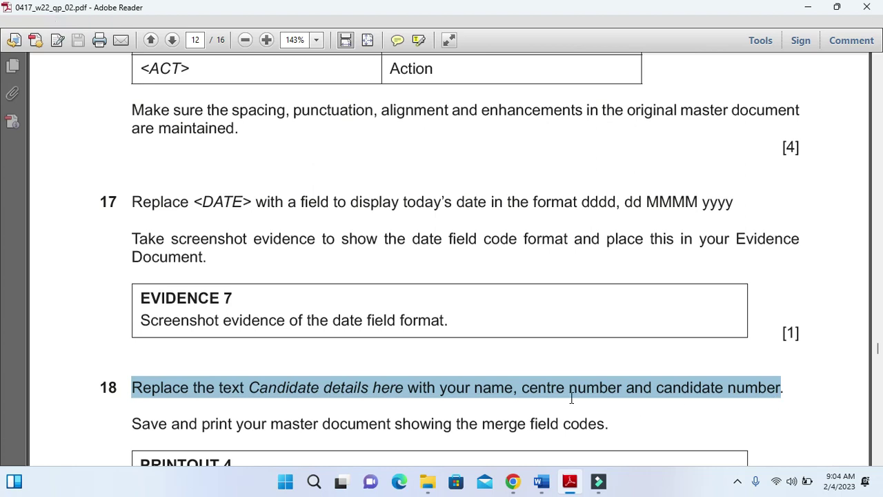
key(alt+Tab)
scroll(511, 331, down, 4)
scroll(510, 330, up, 1)
scroll(509, 331, up, 4)
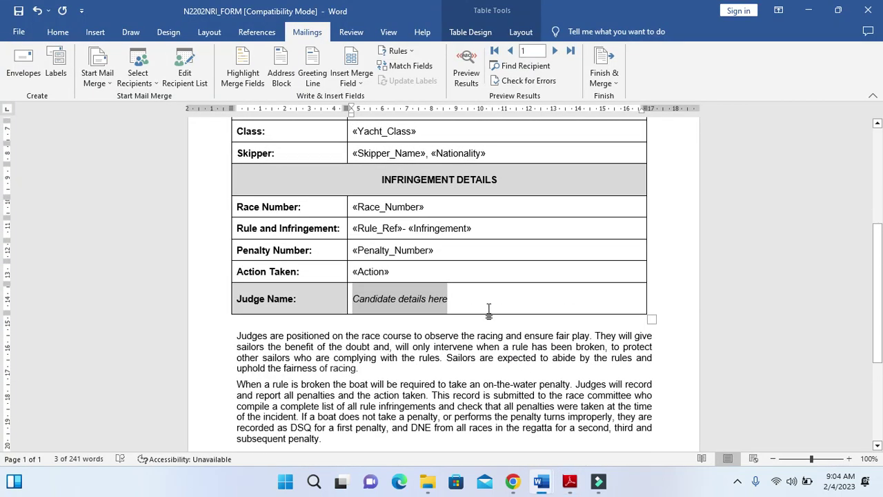
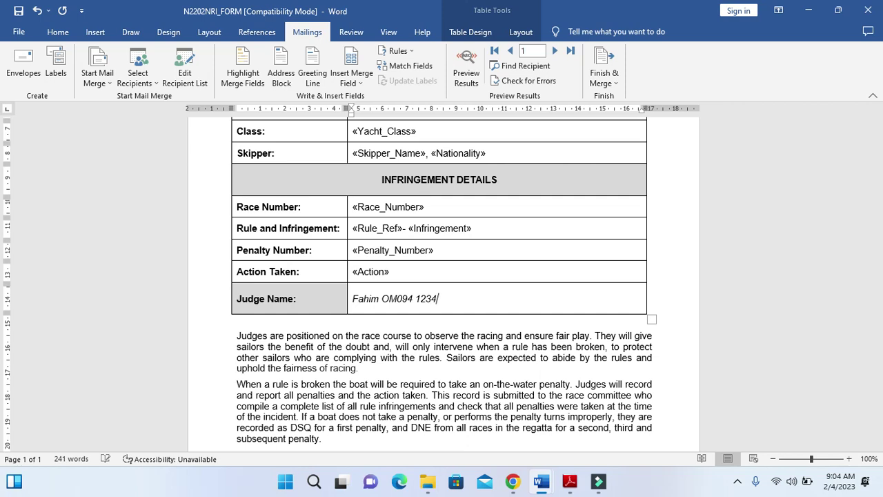
Type the candidate's name, centre number and candidate number over the Judge Name placeholder
scroll(451, 356, up, 3)
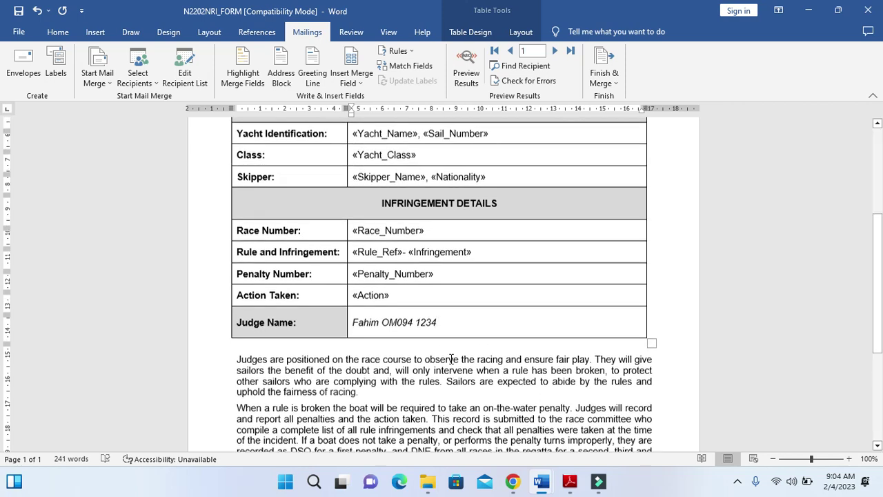
scroll(451, 359, up, 1)
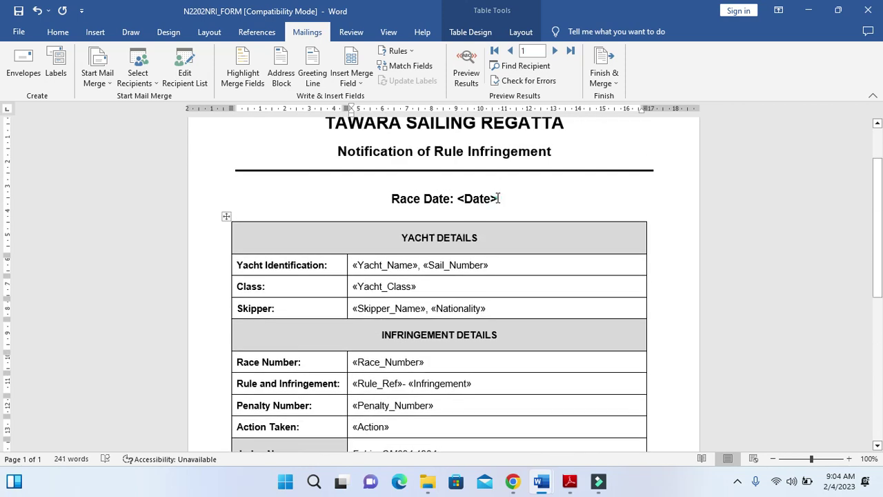
Select the <Date> placeholder after Race Date and note the required dddd, dd MMMM yyyy format
drag(498, 198, 457, 198)
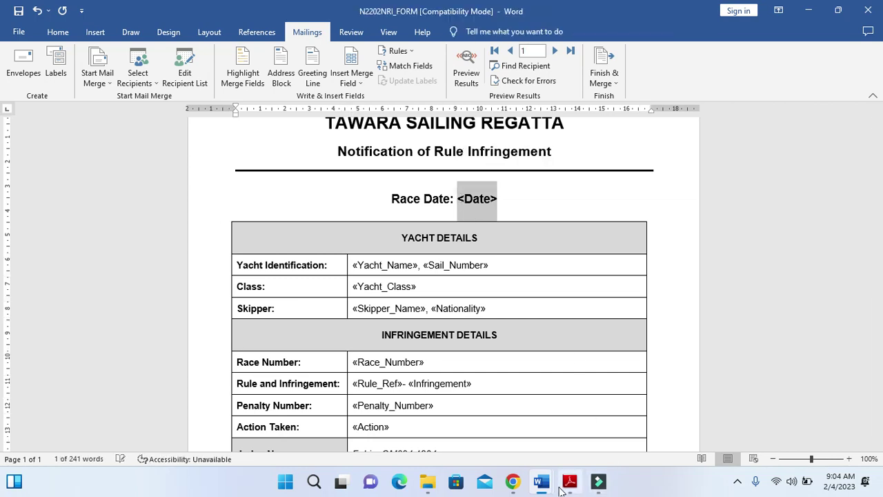
click(569, 481)
click(665, 363)
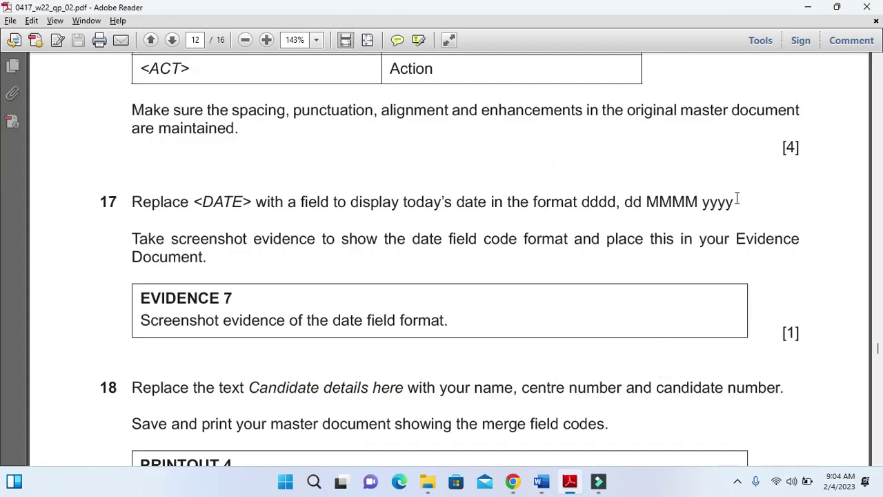
drag(734, 200, 604, 200)
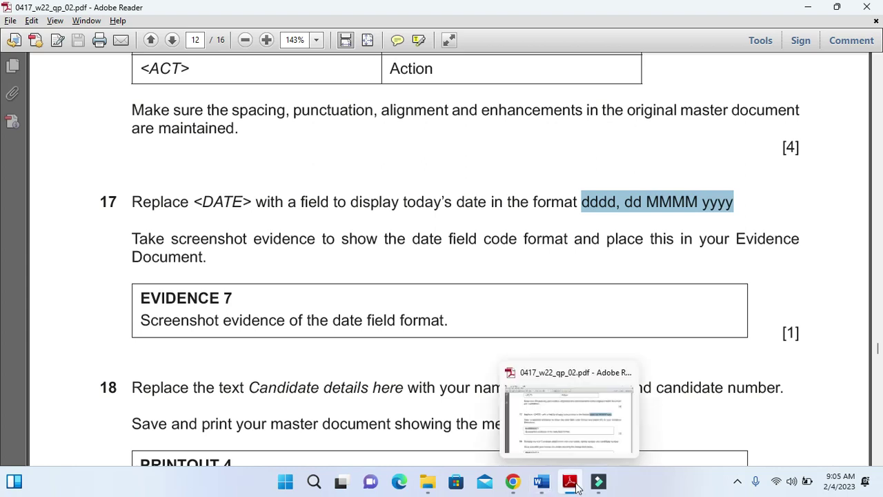
click(576, 487)
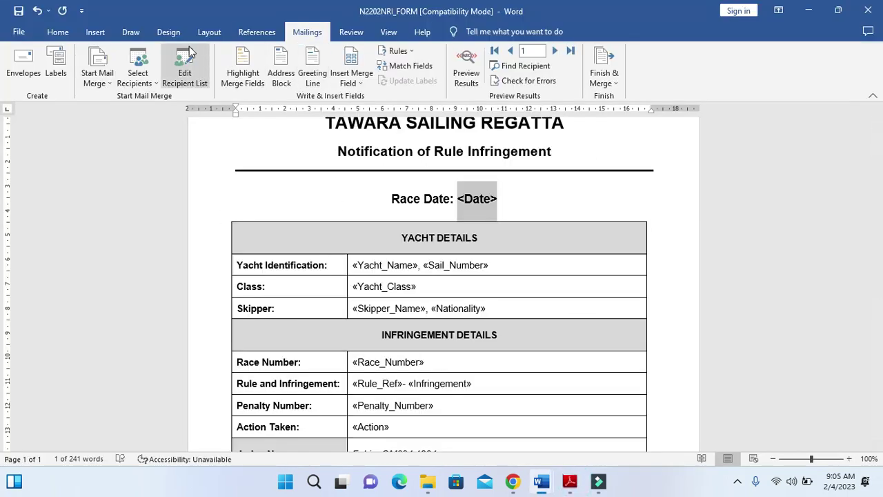
click(95, 32)
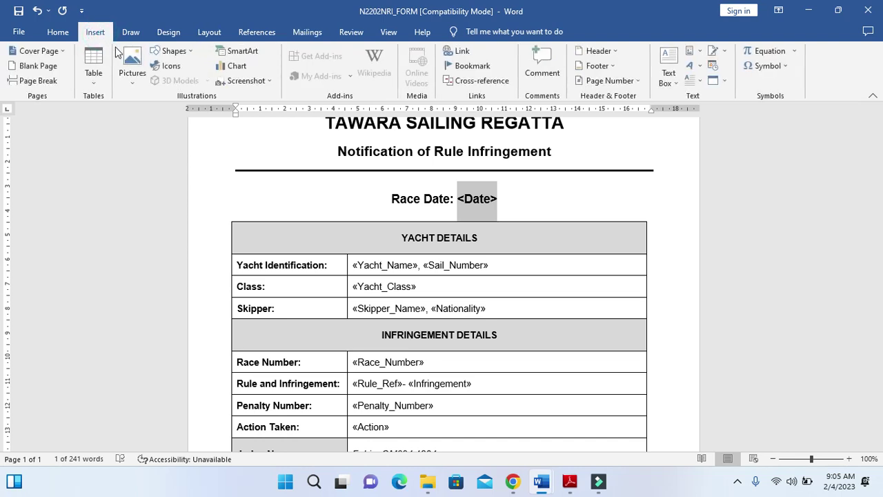
Insert a Date field formatted dddd, dd MMMM yyyy, showing Saturday, 04 February 2023
click(701, 52)
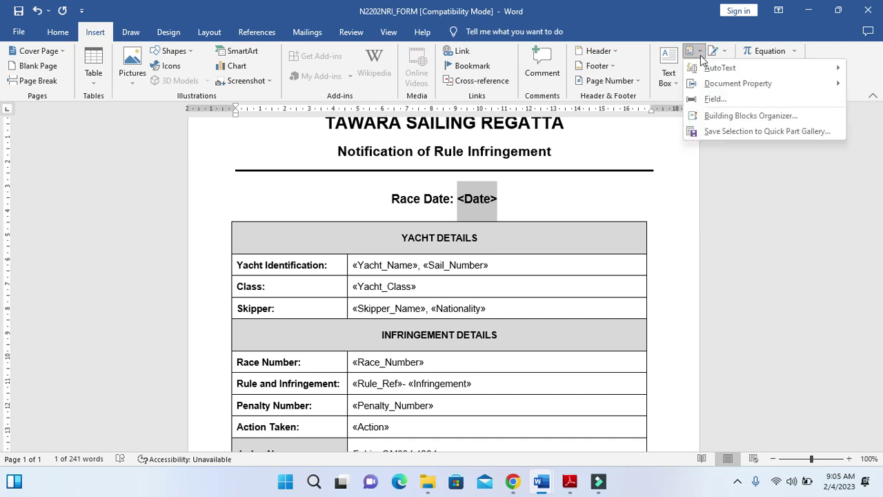
click(711, 99)
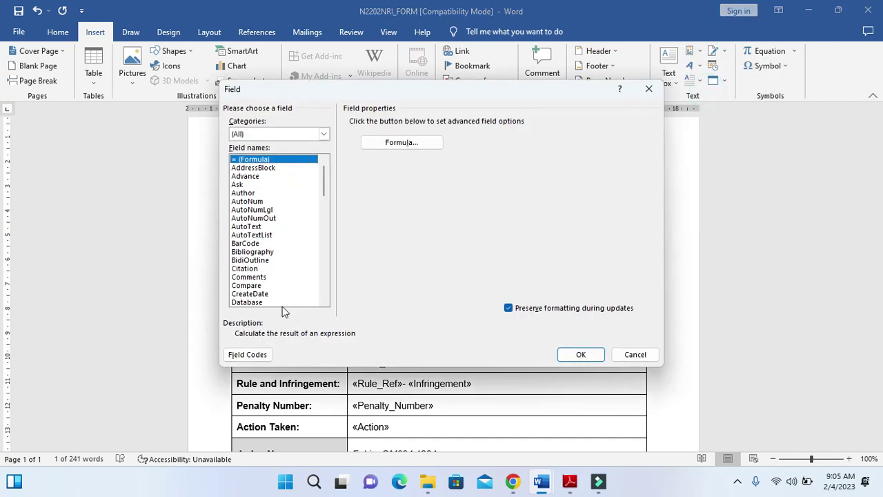
scroll(293, 290, down, 1)
click(236, 286)
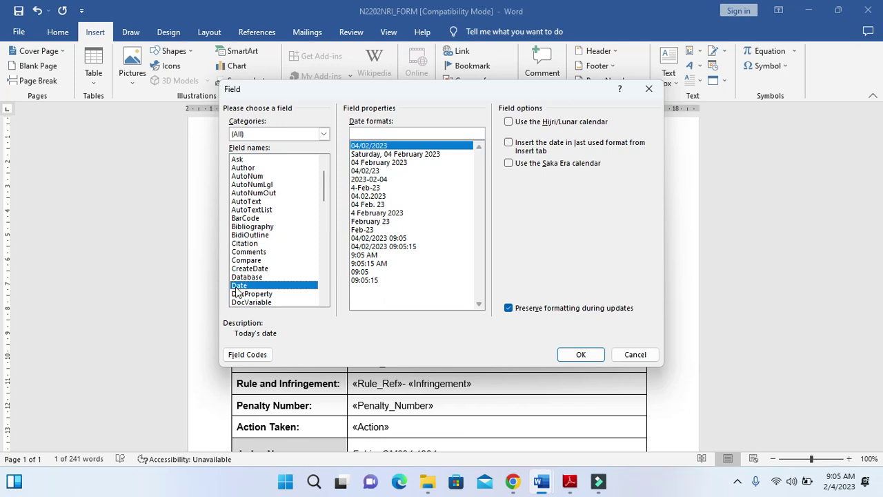
click(429, 155)
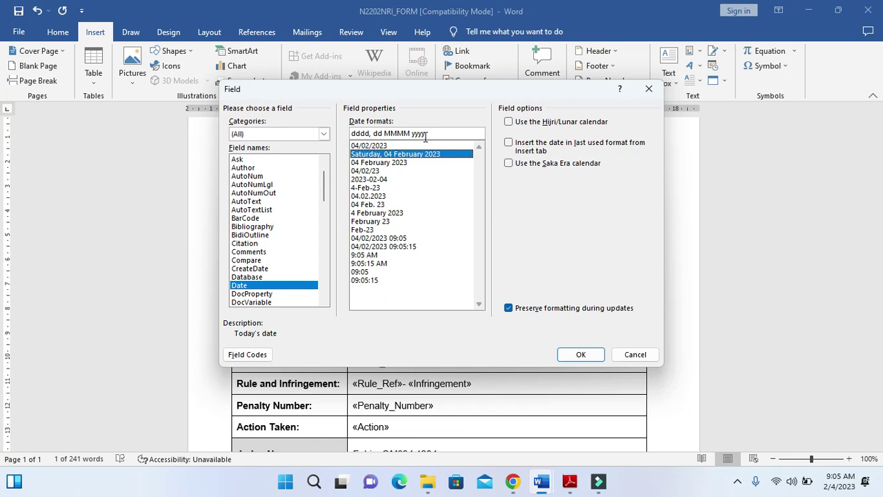
click(583, 483)
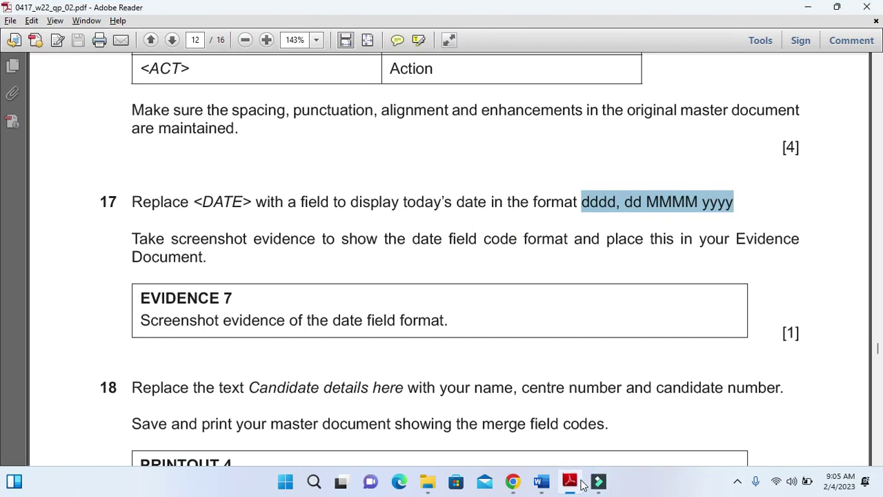
click(583, 483)
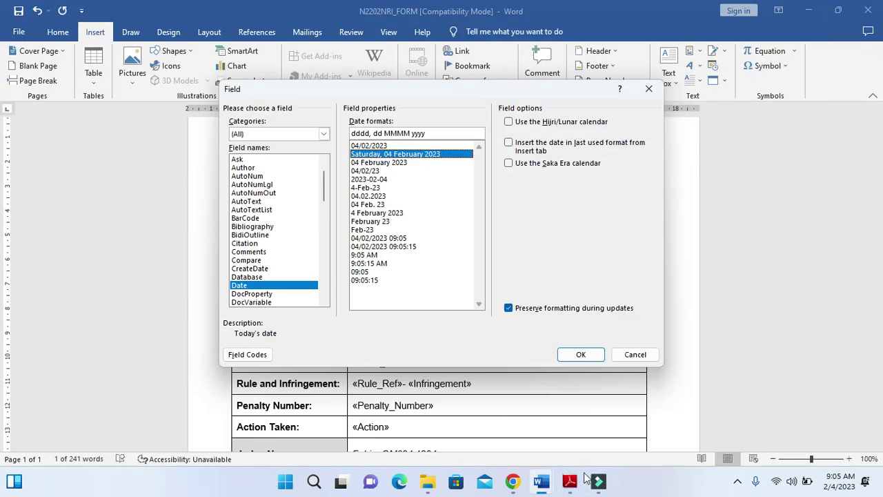
click(581, 355)
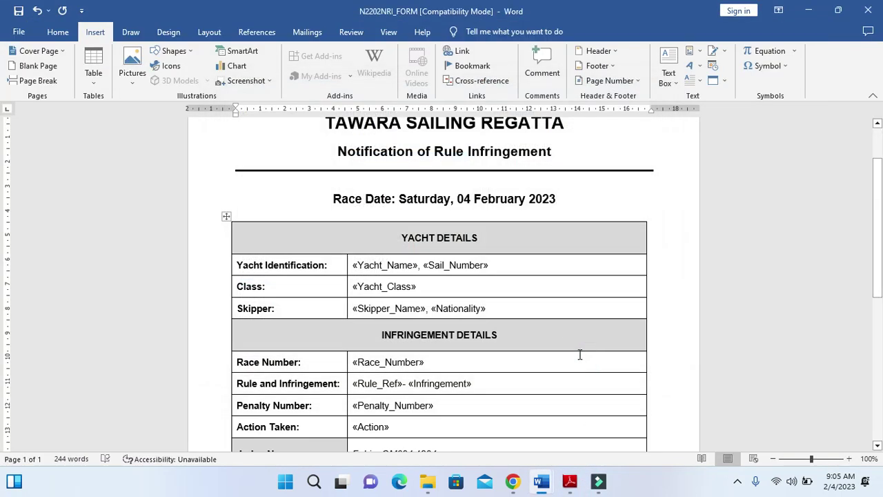
click(517, 199)
Reveal the Race Date field code and capture it as a screen snip
right_click(517, 200)
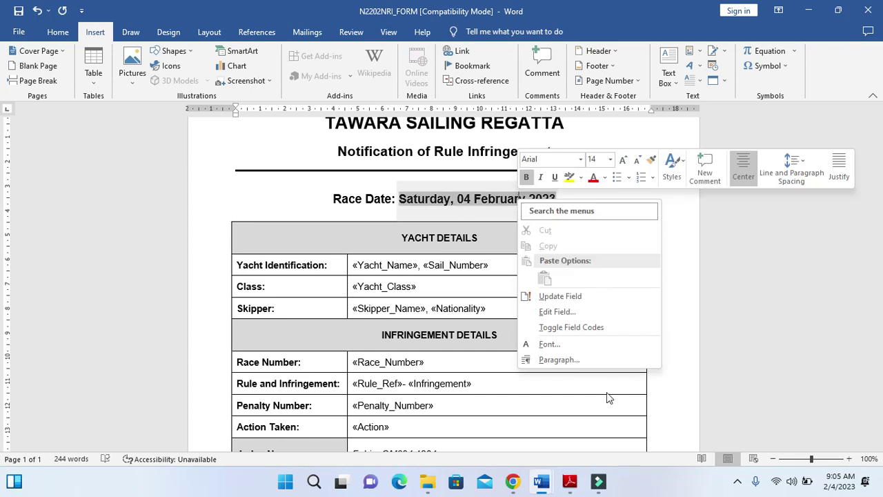
click(573, 328)
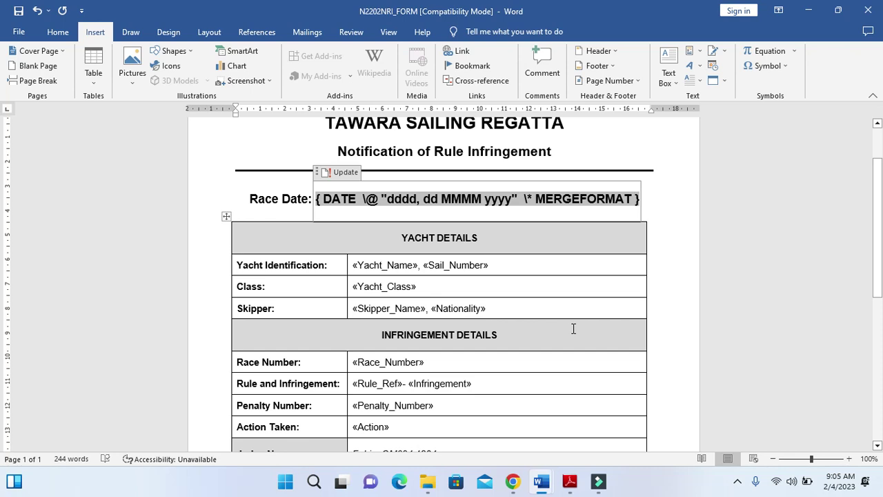
key(super+shift+s)
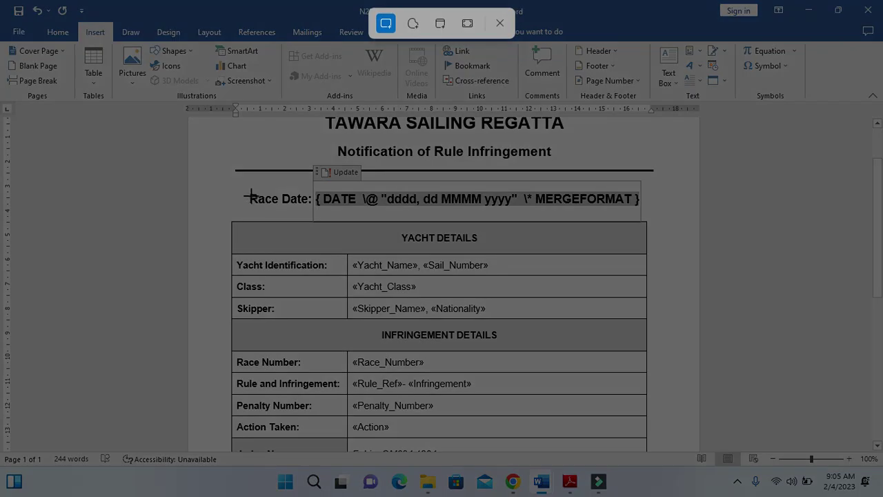
drag(248, 188, 643, 212)
Paste the Race Date field code snip under Step 17 – EVIDENCE 7 in N2202EVIDENCE1234
click(567, 485)
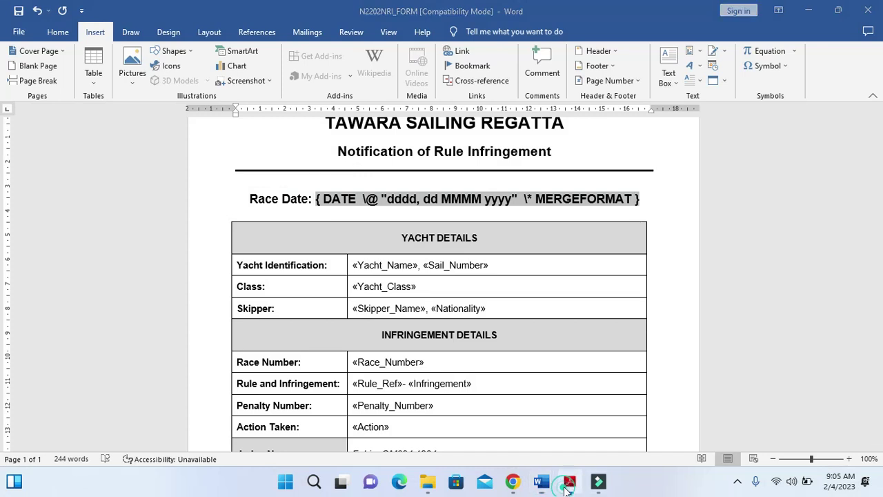
drag(135, 299, 232, 301)
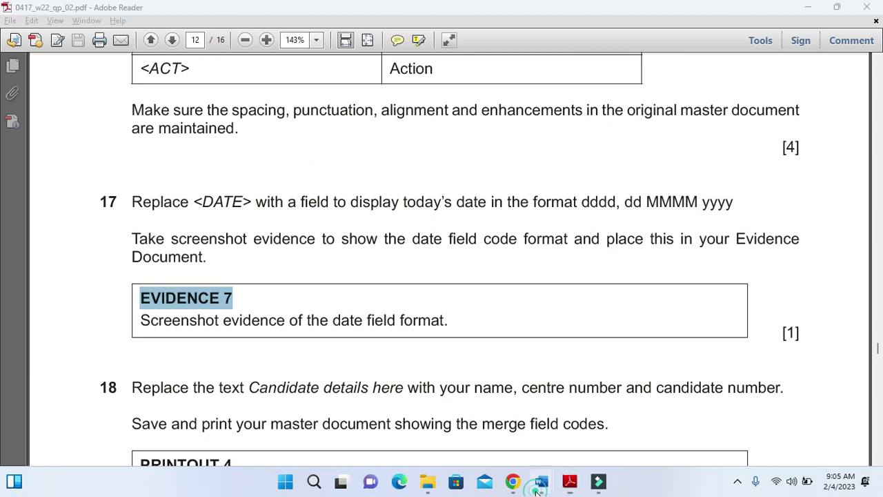
mouse_move(541, 480)
click(473, 433)
click(308, 215)
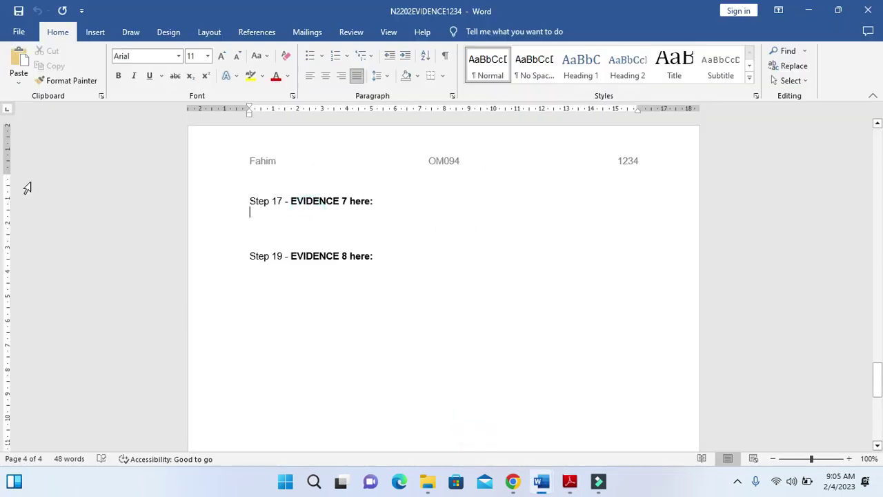
click(18, 61)
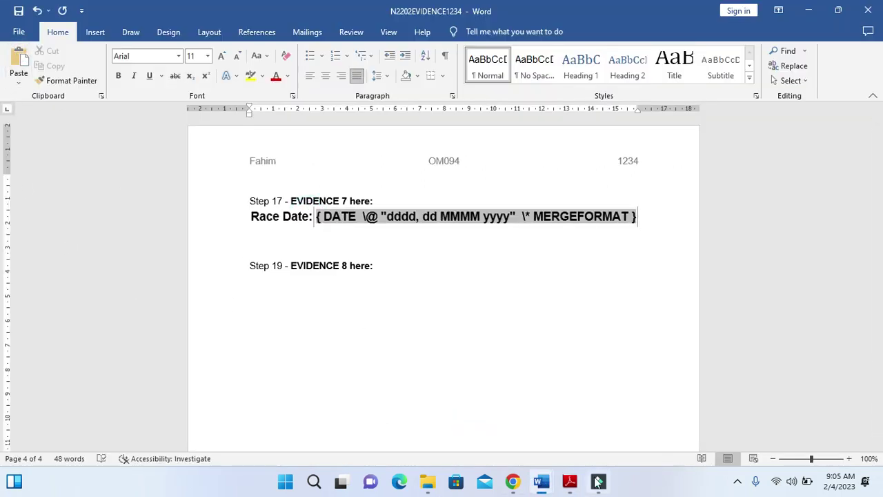
click(570, 481)
scroll(305, 323, down, 3)
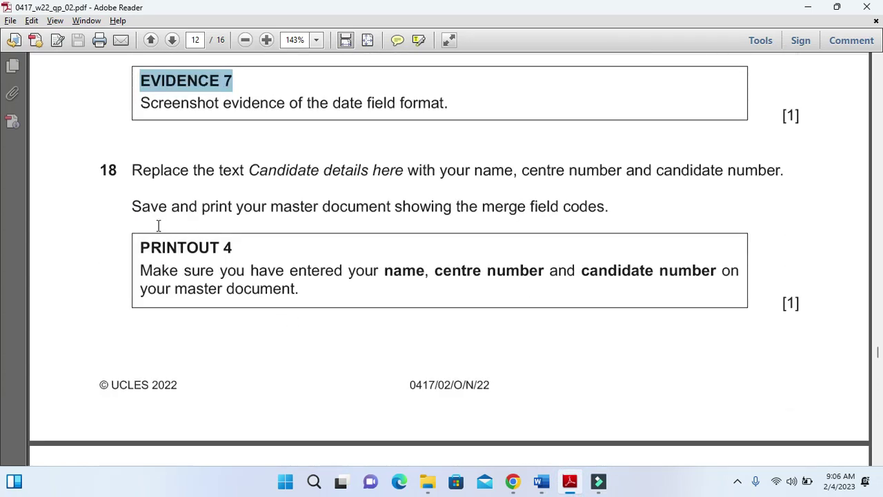
drag(133, 171, 737, 172)
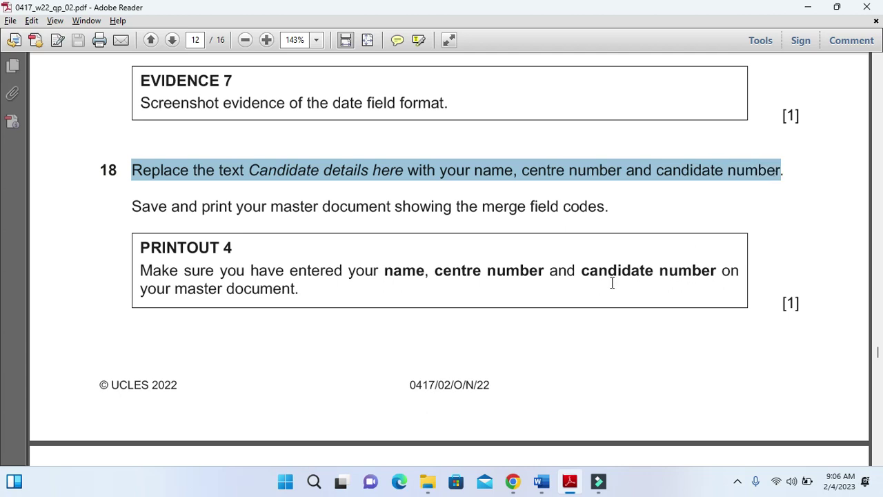
drag(128, 204, 615, 208)
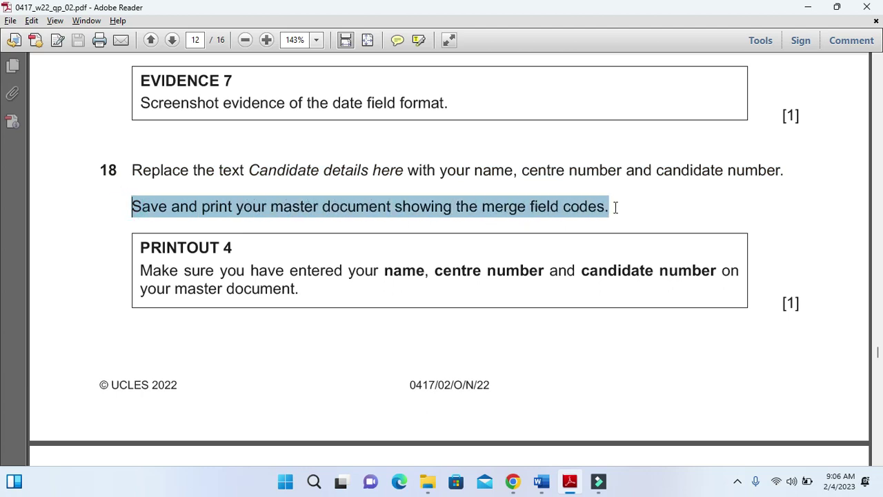
mouse_move(542, 480)
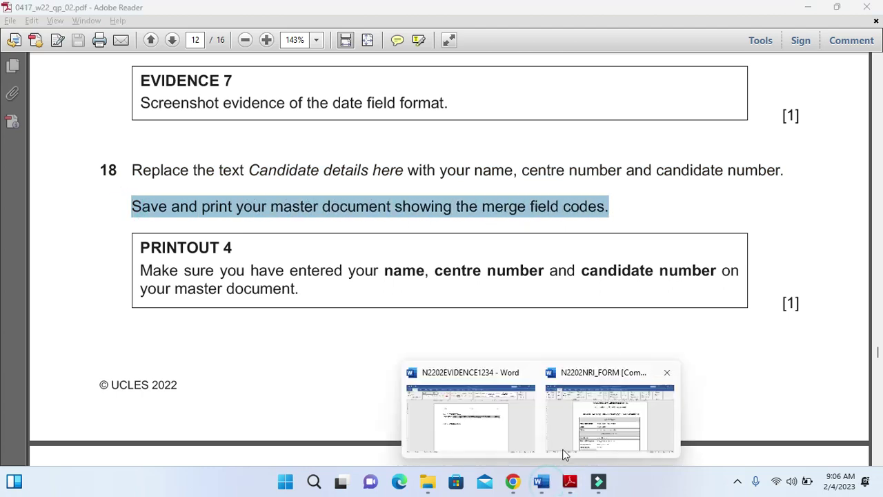
click(586, 428)
scroll(485, 289, down, 5)
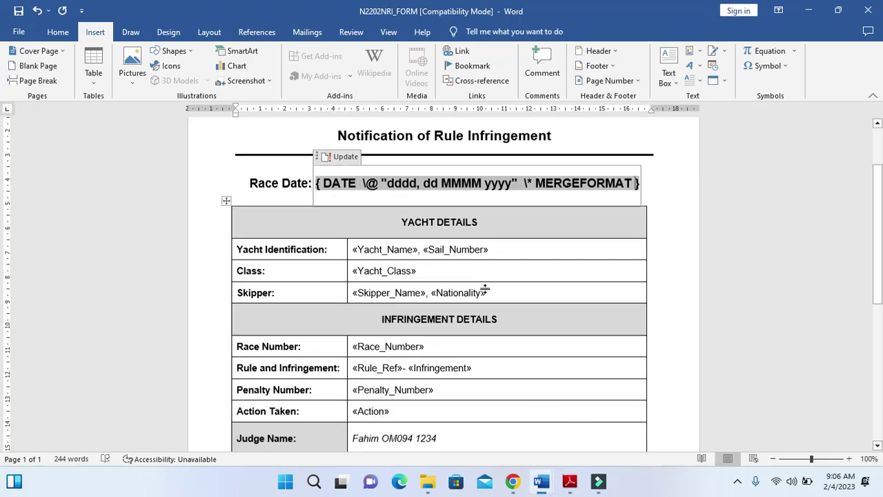
scroll(398, 273, down, 6)
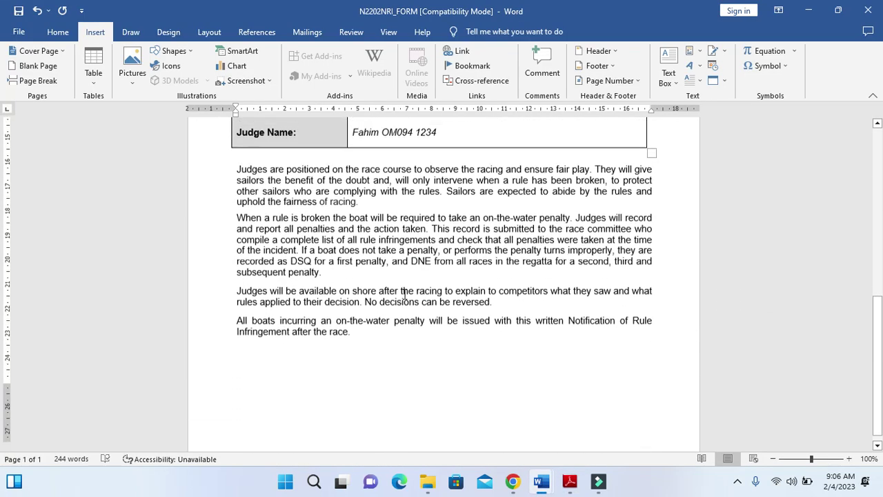
click(569, 483)
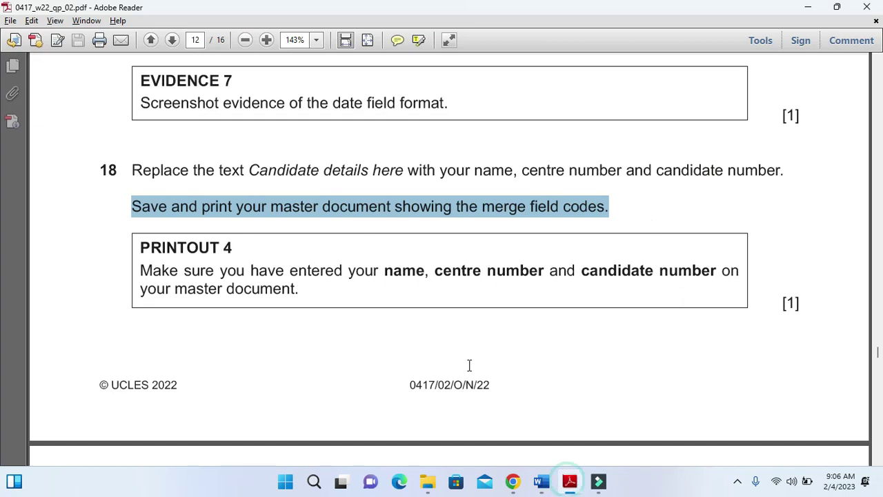
scroll(463, 359, down, 8)
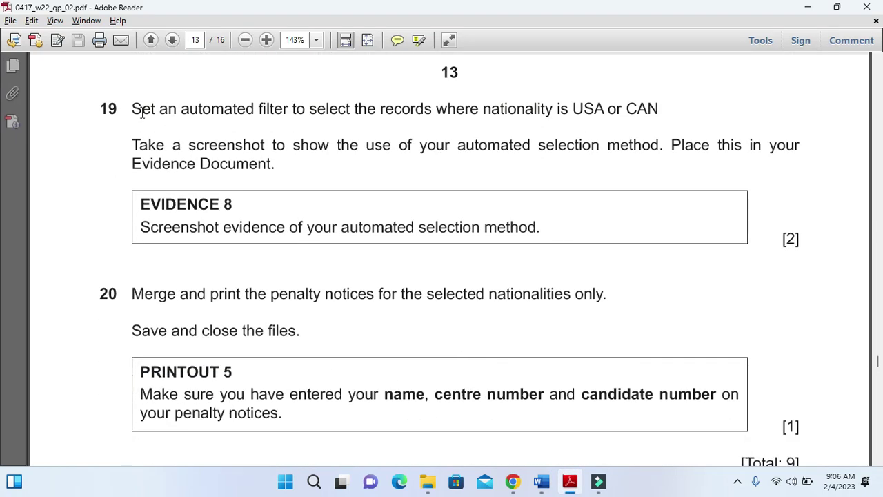
Highlight question 19's USA-or-CAN filter instruction, then go back to N2202NRI_FORM in Word
drag(130, 110, 648, 111)
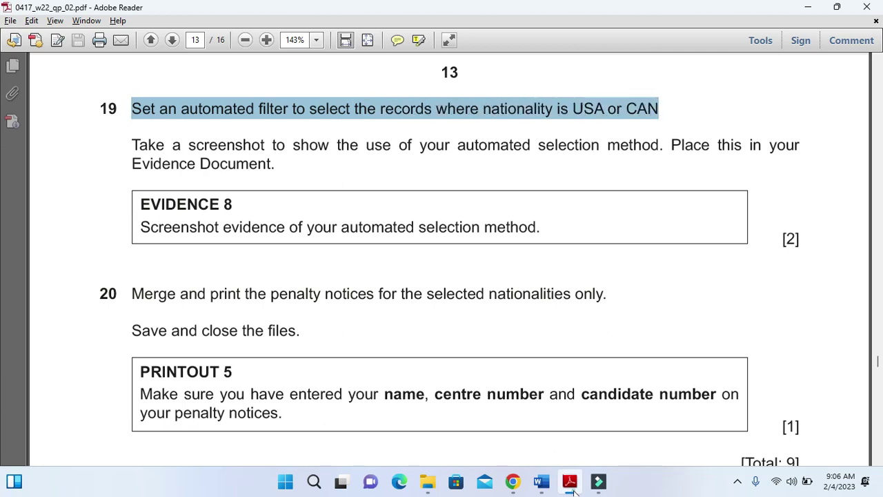
click(573, 491)
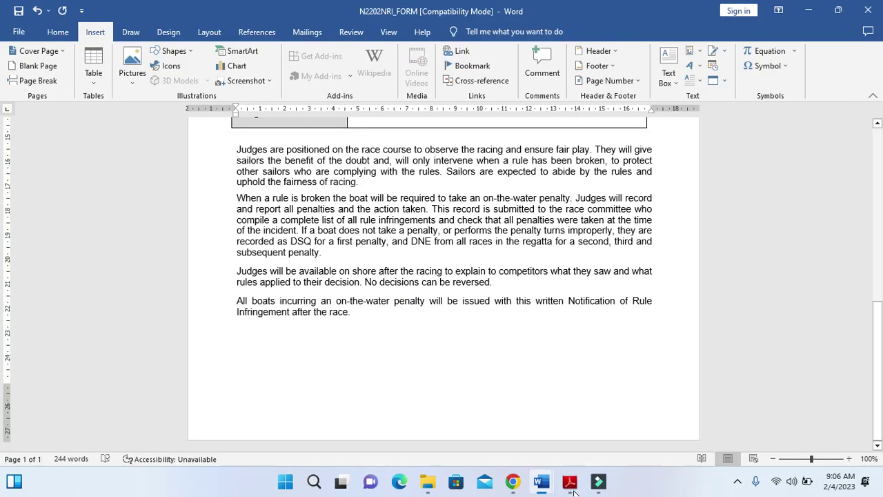
Open Edit Recipient List from Mailings and sort the yacht records by Nationality descending
click(312, 34)
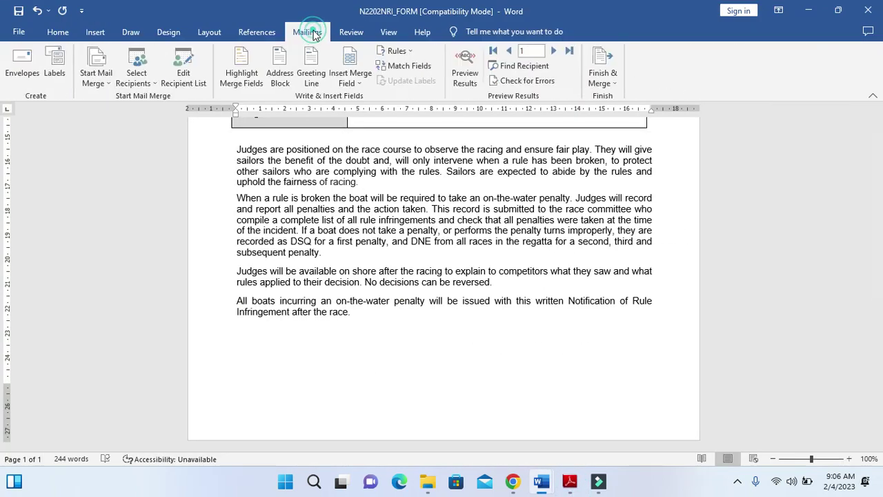
click(193, 78)
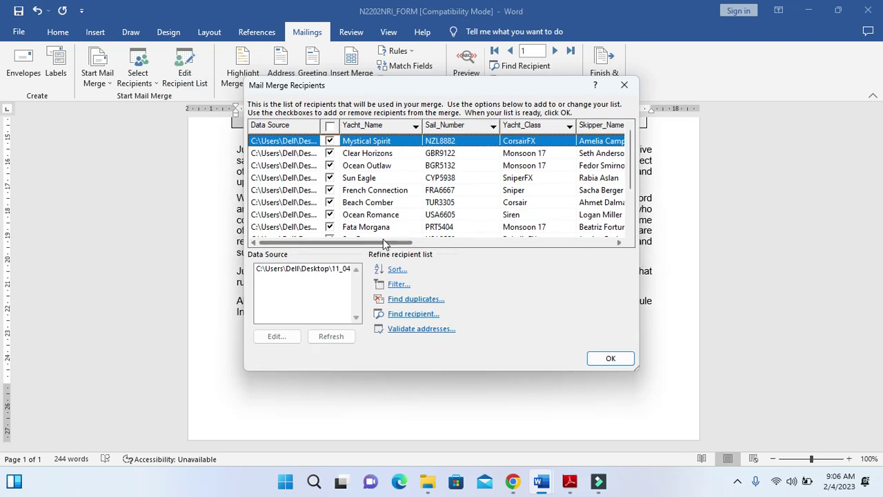
drag(384, 243, 487, 249)
click(467, 126)
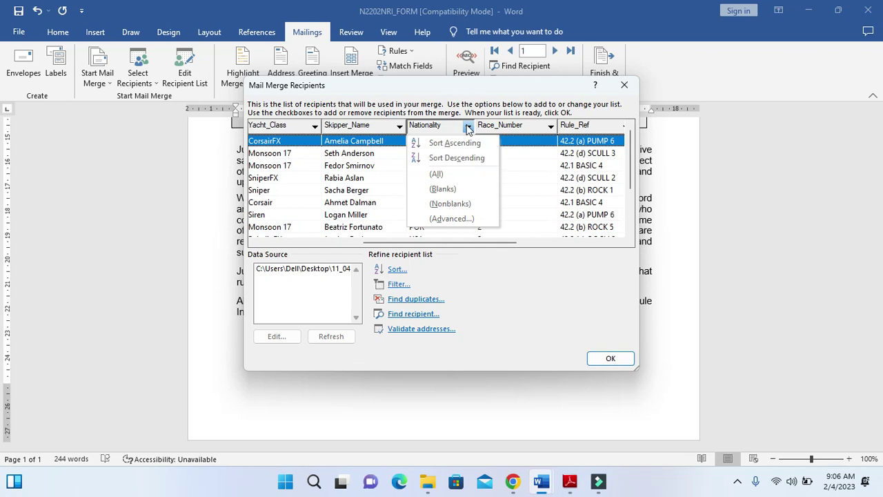
click(461, 158)
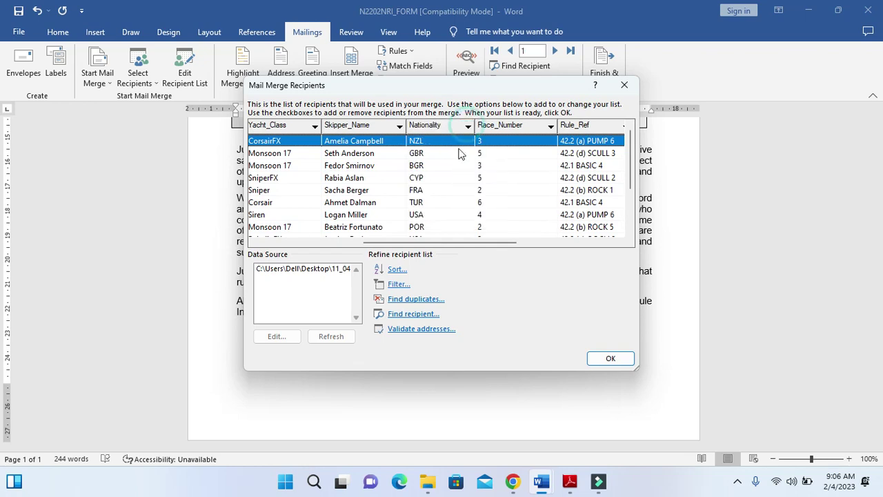
Try a first two-condition Nationality filter, which returns no matching records, and dismiss the warning
click(399, 287)
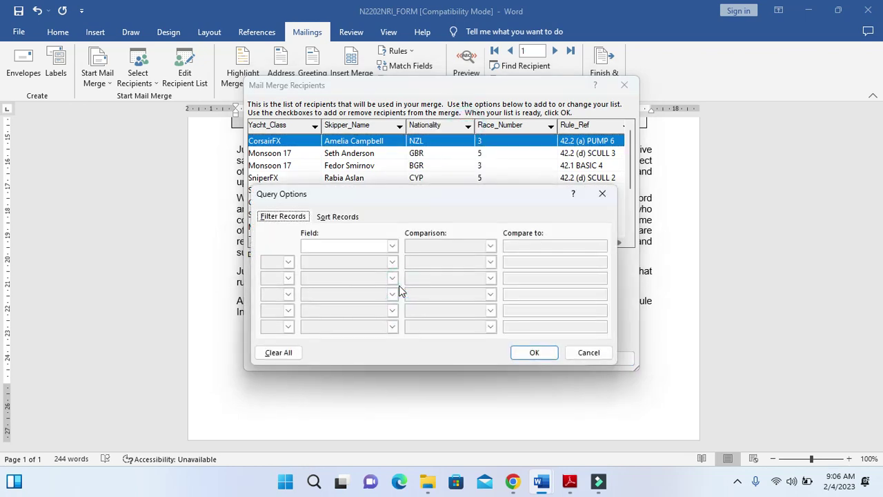
click(392, 246)
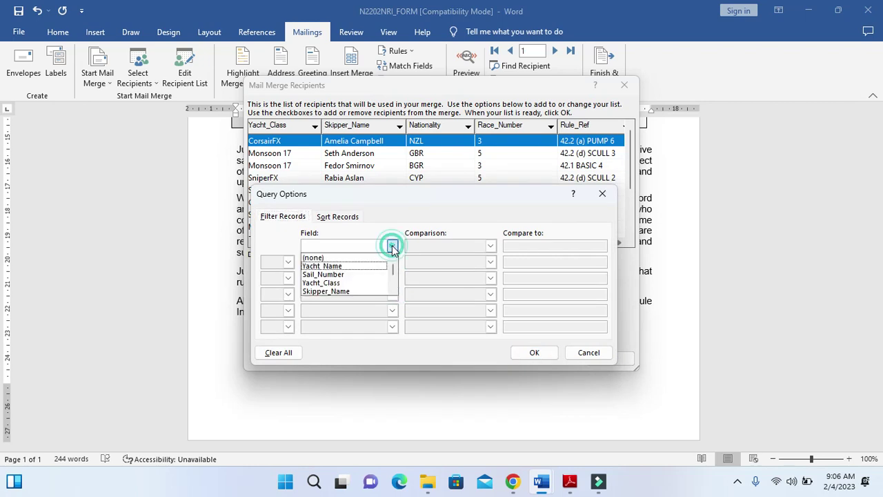
scroll(354, 276, down, 1)
click(344, 283)
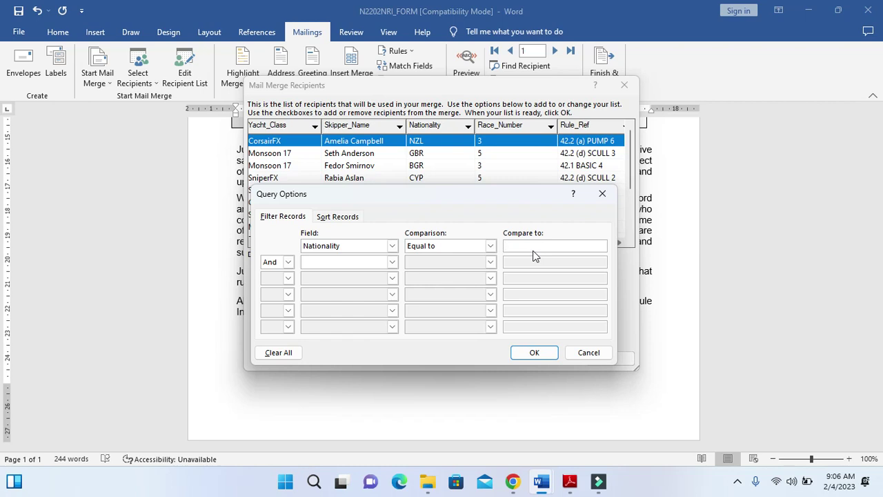
click(570, 482)
click(569, 483)
click(326, 262)
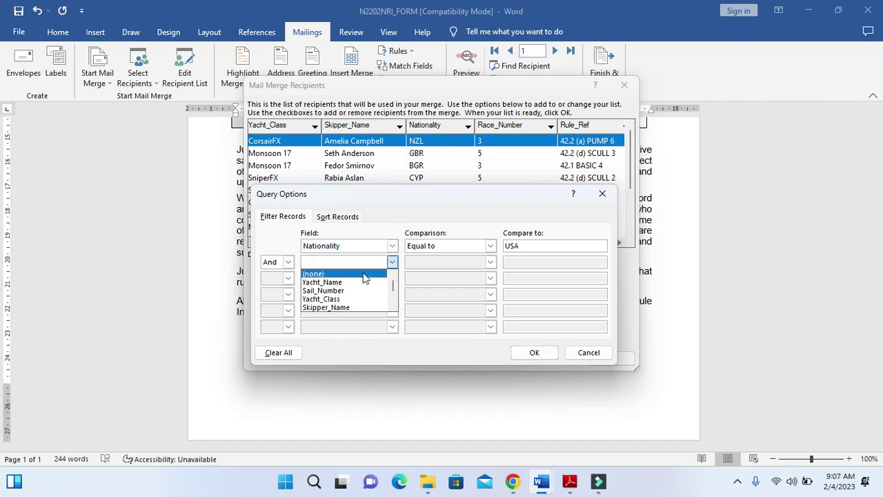
scroll(349, 308, down, 1)
click(325, 307)
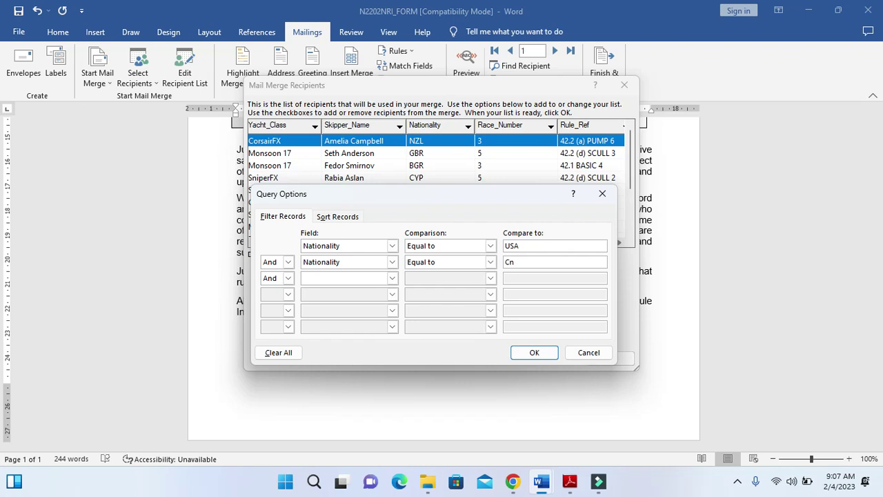
click(534, 353)
click(448, 274)
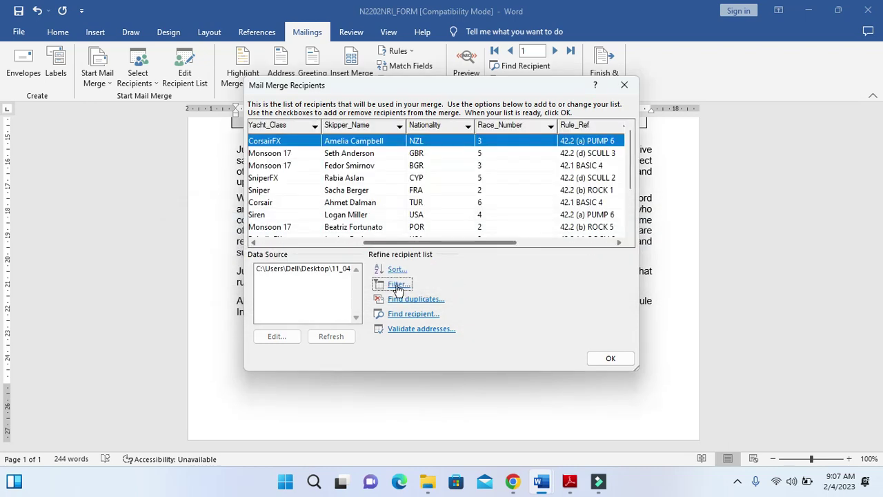
Filter recipients to Nationality equal to USA Or Nationality equal to CAN
click(398, 284)
click(392, 247)
scroll(359, 275, down, 2)
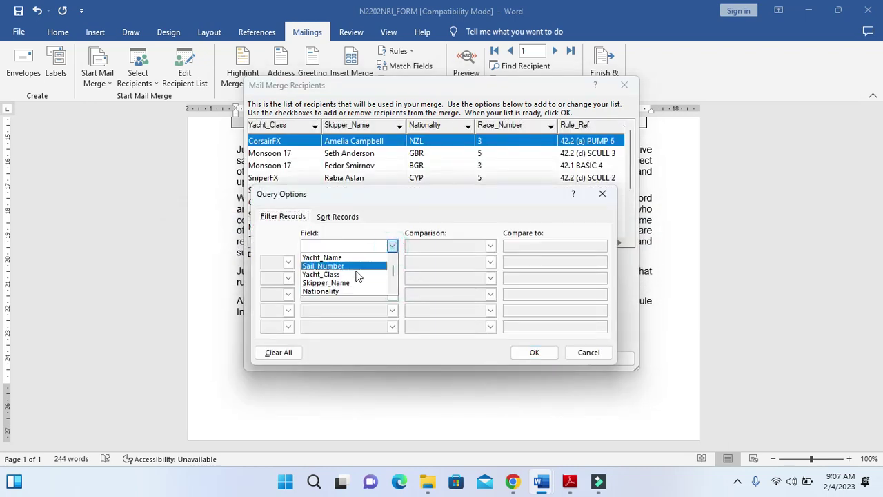
click(345, 282)
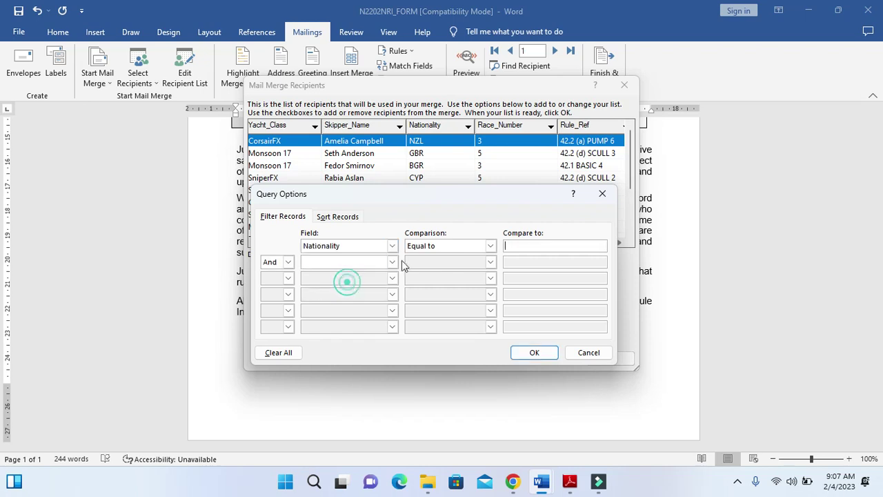
click(523, 245)
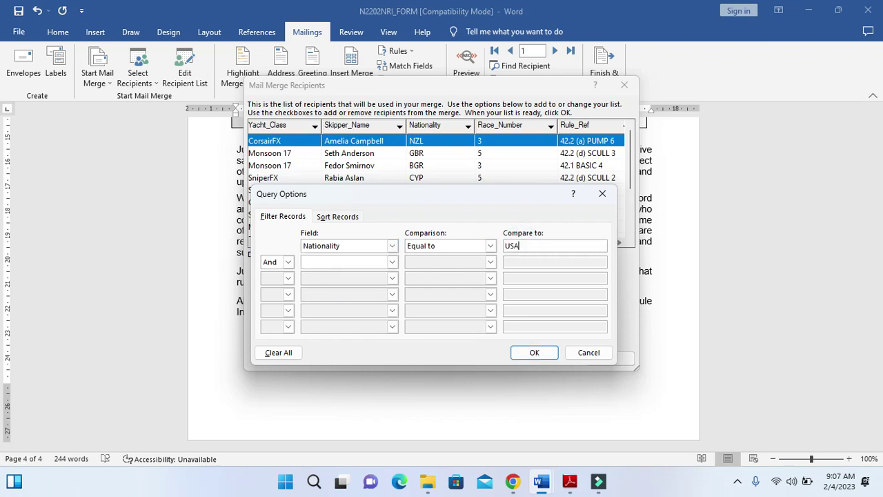
click(288, 262)
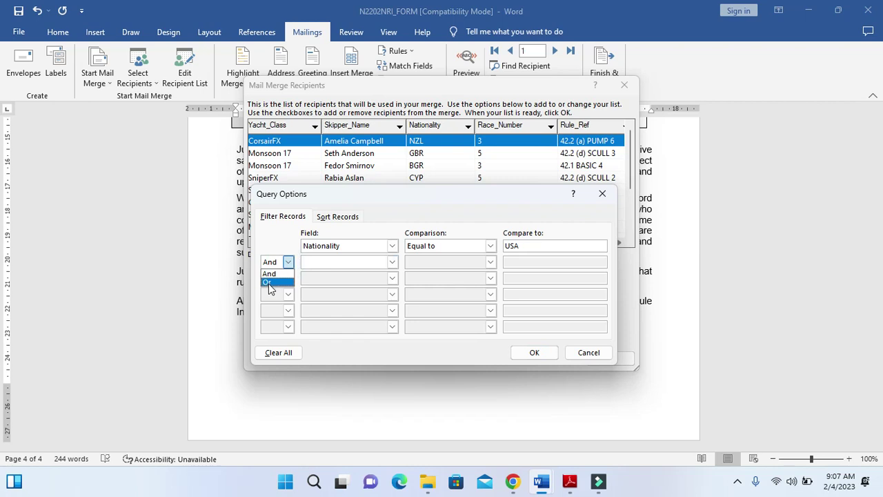
click(271, 278)
click(392, 262)
scroll(348, 304, down, 3)
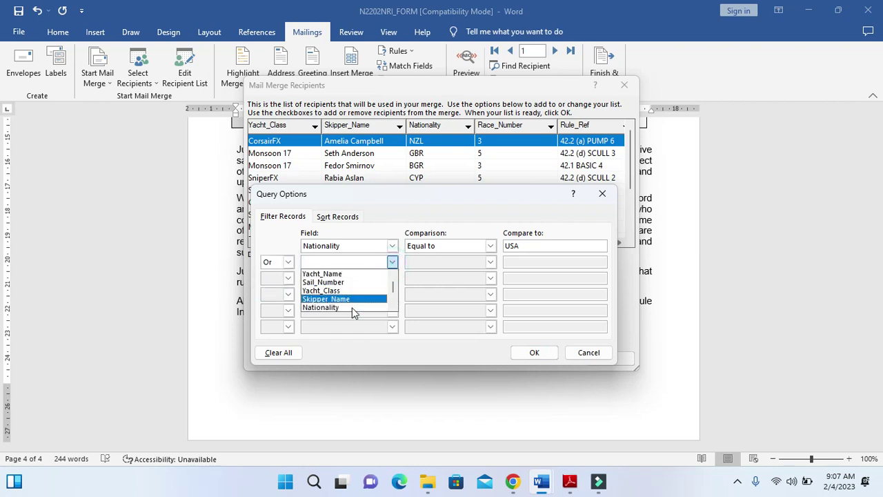
click(338, 290)
click(543, 264)
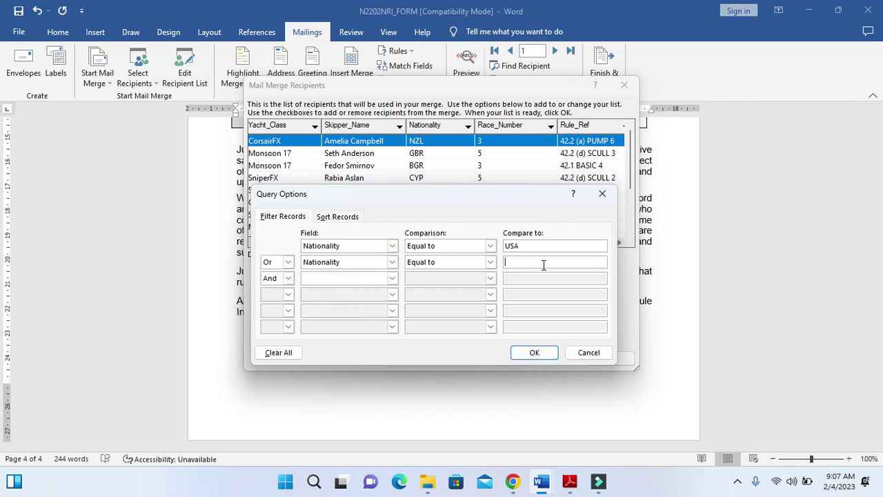
click(528, 353)
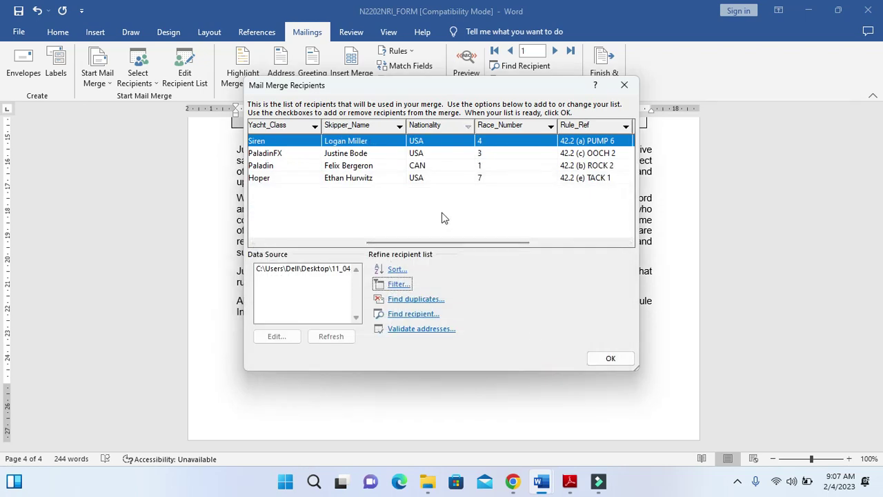
Reopen the filter settings and snip the recipient list with its USA-or-CAN filter
click(397, 283)
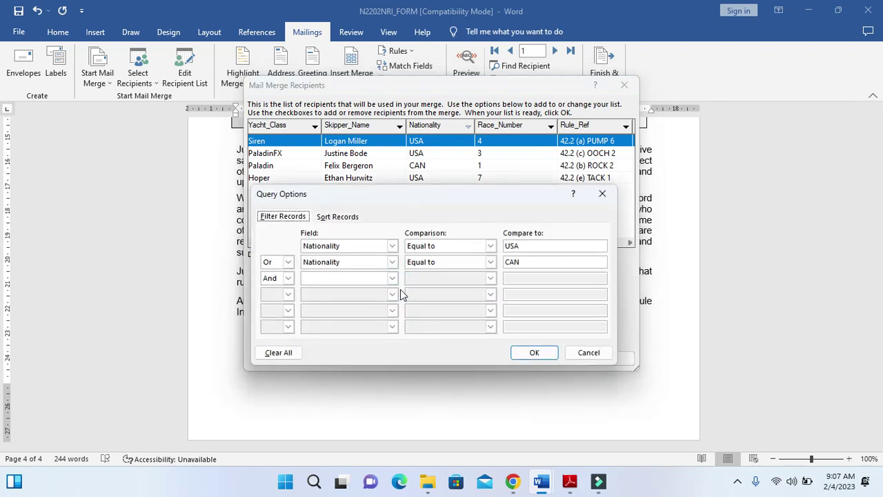
key(super+shift+s)
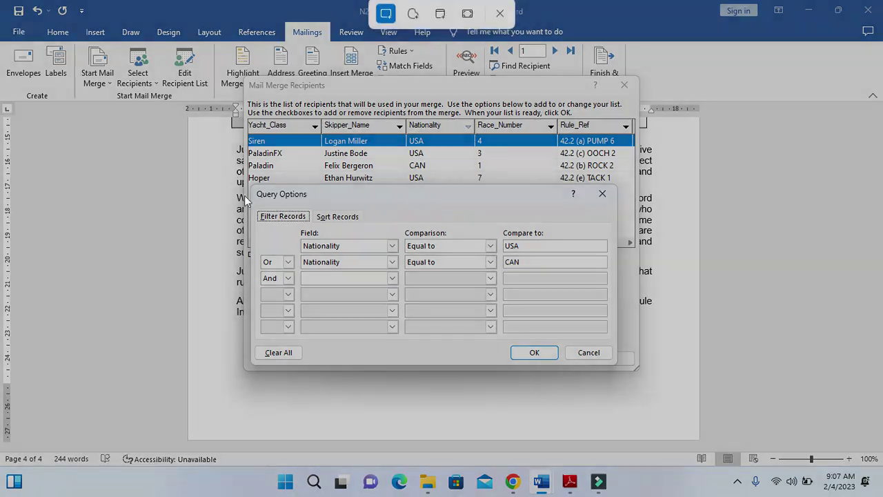
drag(243, 74, 640, 371)
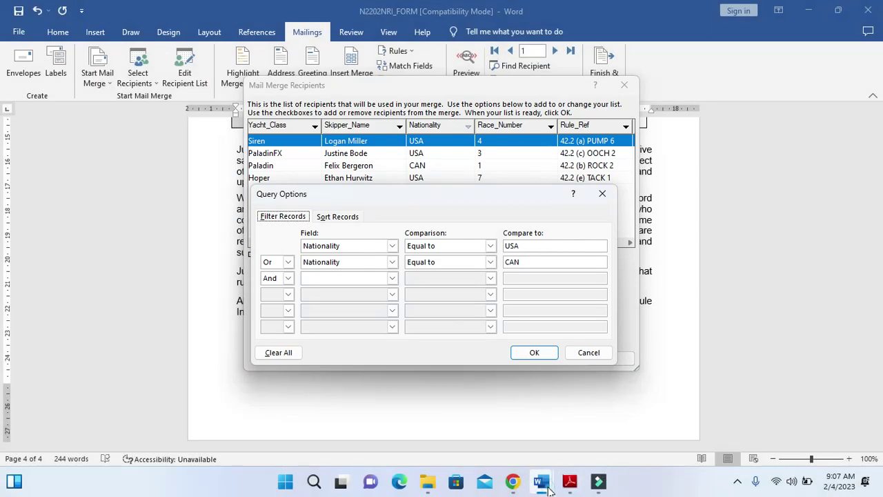
Close both dialogs and paste the filter snip under Step 19 – EVIDENCE 8
click(518, 437)
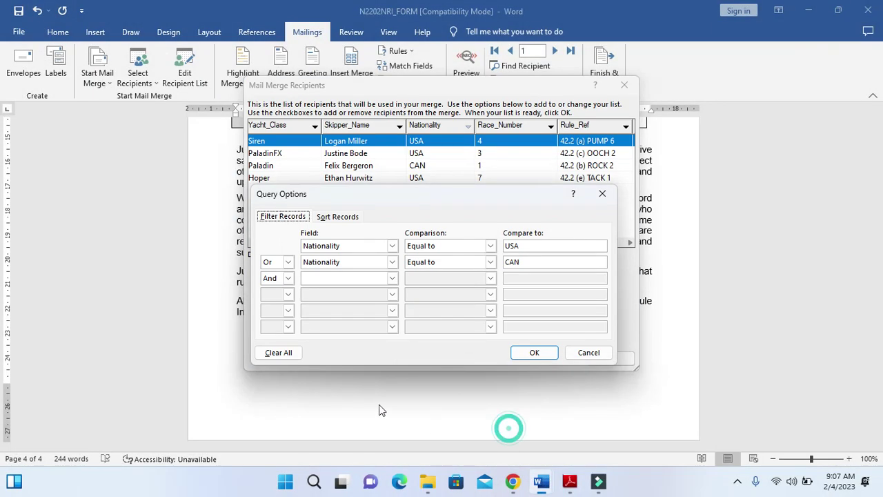
click(542, 359)
click(607, 358)
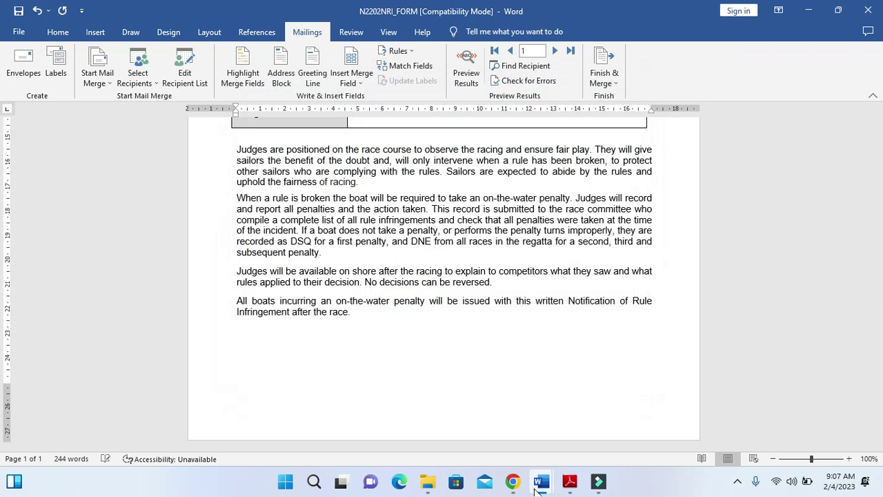
mouse_move(537, 490)
click(467, 432)
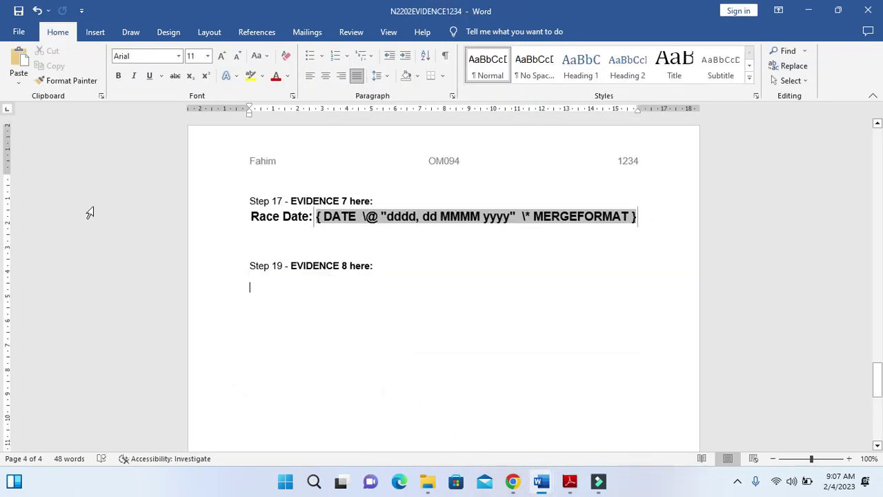
click(19, 60)
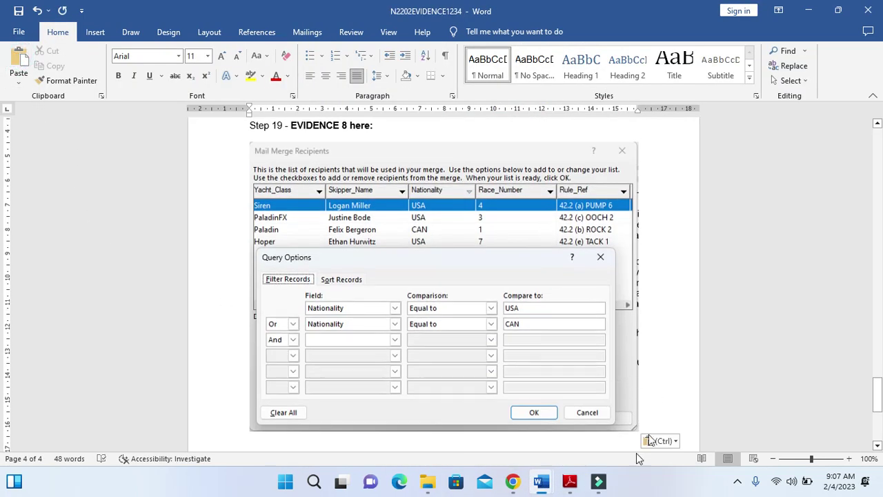
click(570, 481)
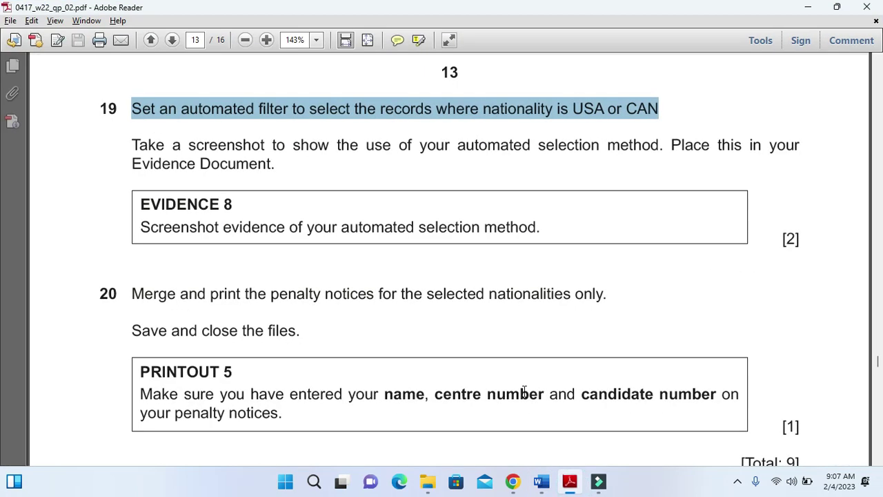
Highlight question 20's merge instruction, then return to N2202NRI_FORM in Word
scroll(298, 314, down, 1)
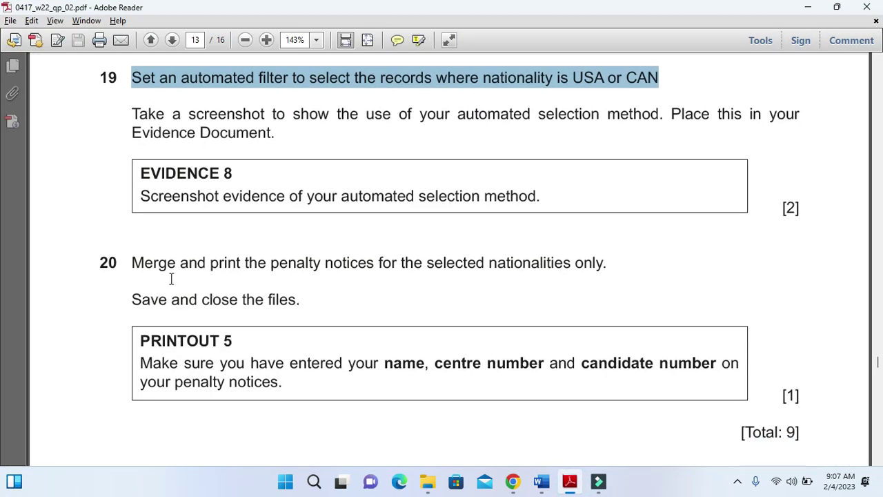
drag(127, 262, 607, 276)
mouse_move(542, 482)
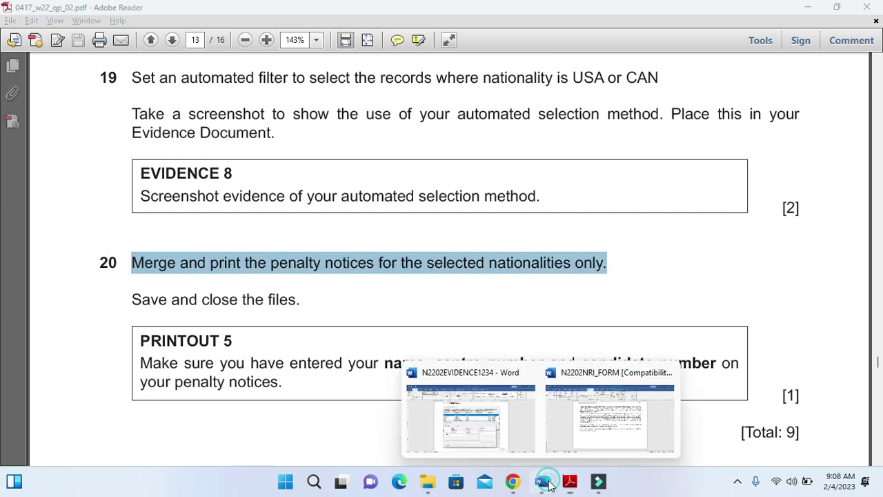
click(575, 422)
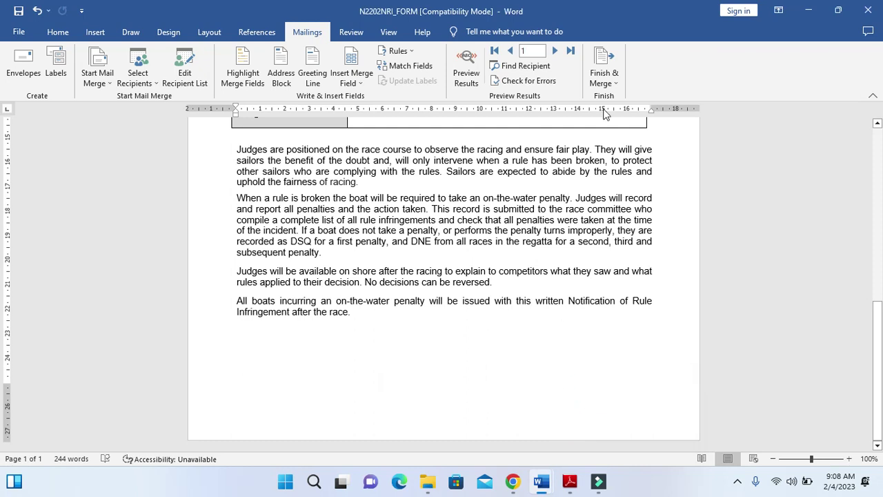
Merge all filtered records into individual letters, producing Letters1 with four penalty notices
click(608, 82)
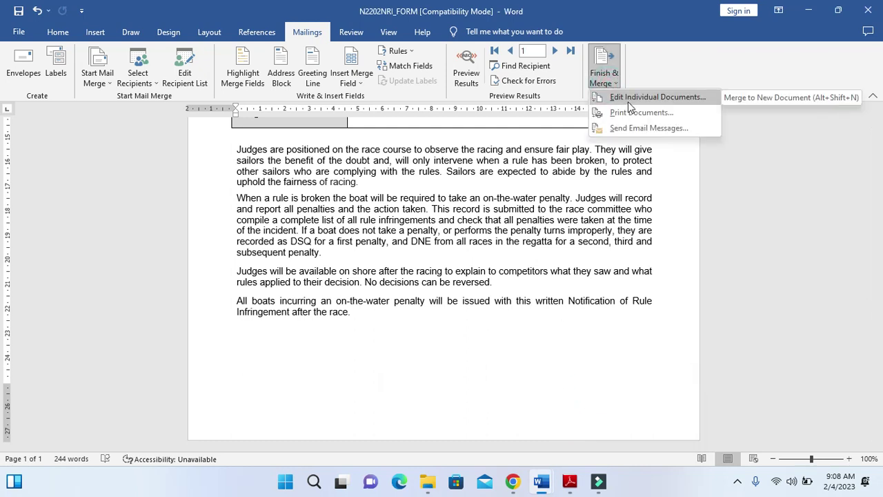
click(628, 99)
click(437, 265)
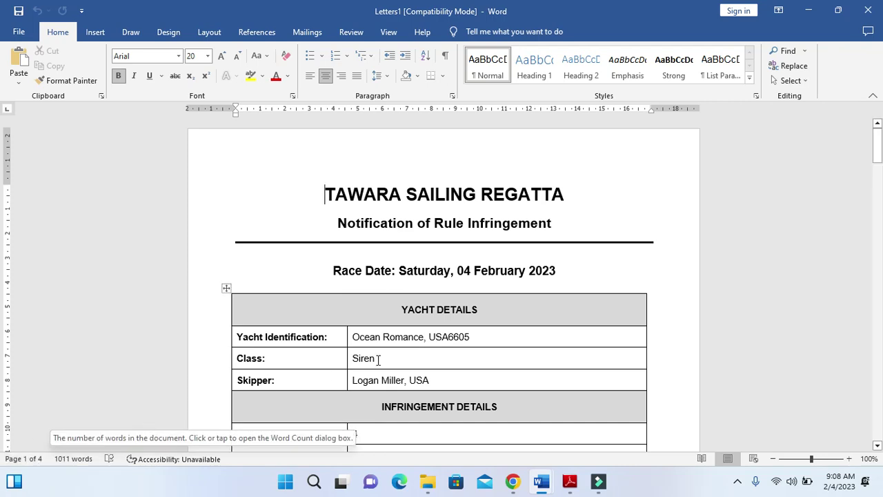
scroll(407, 359, down, 10)
scroll(409, 354, down, 20)
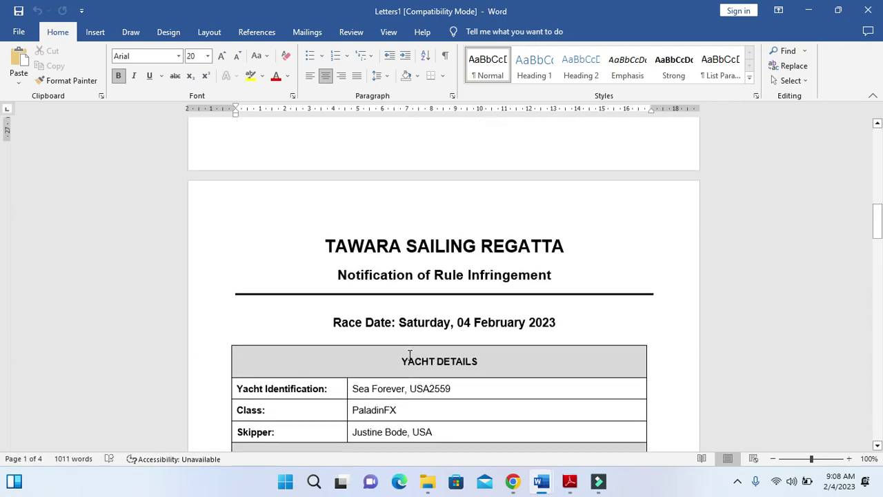
scroll(409, 355, down, 20)
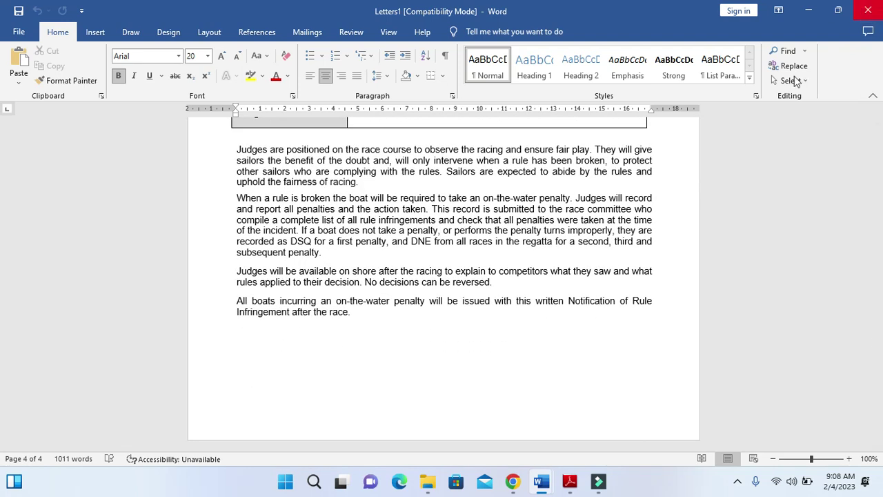
click(576, 482)
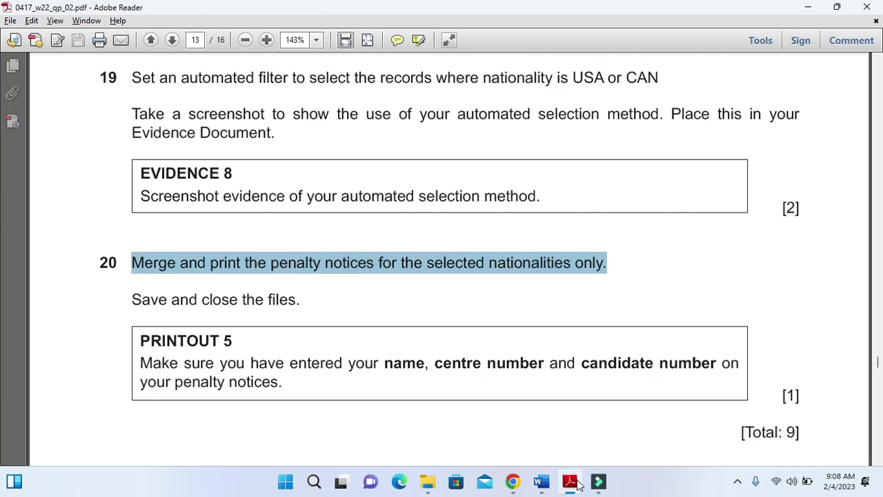
scroll(449, 376, down, 2)
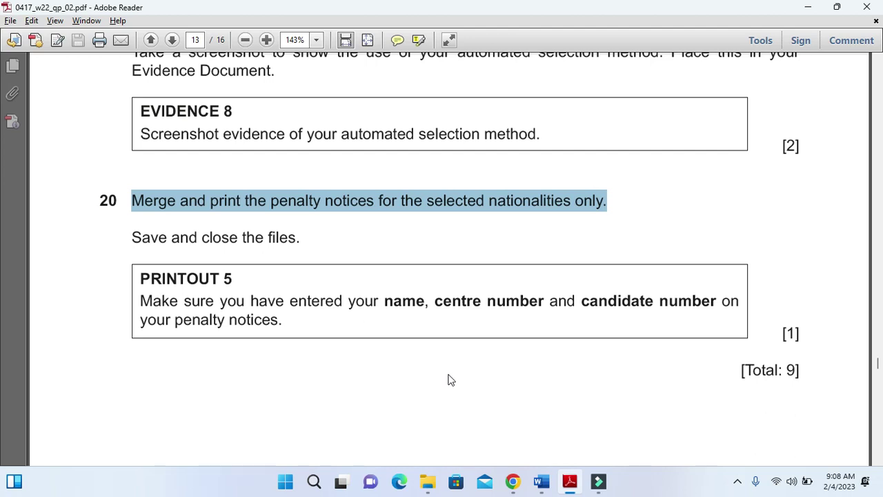
scroll(448, 380, up, 1)
scroll(449, 376, up, 1)
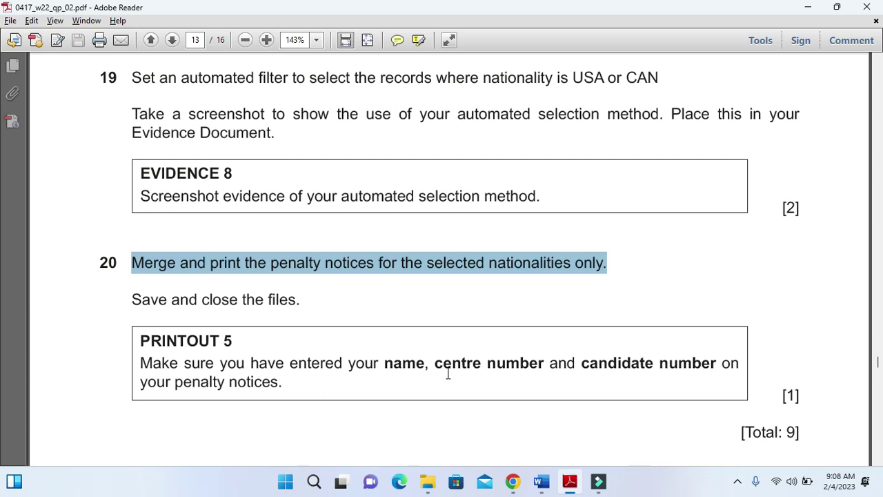
scroll(448, 376, down, 2)
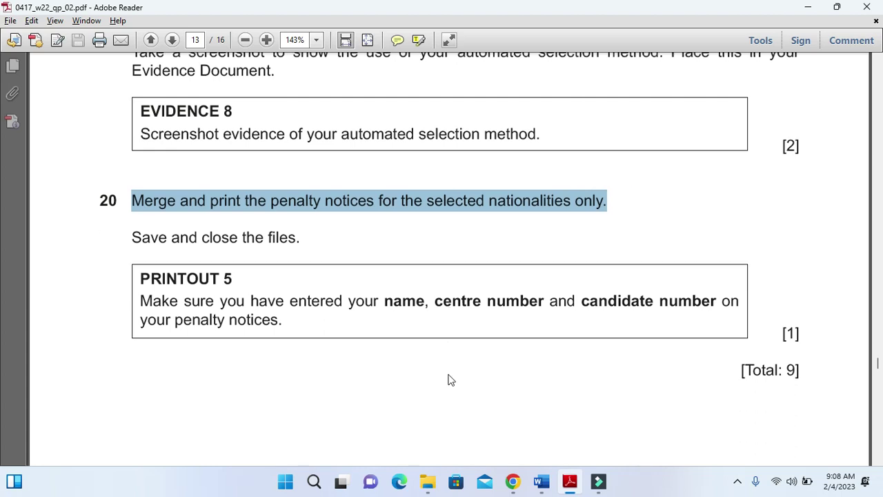